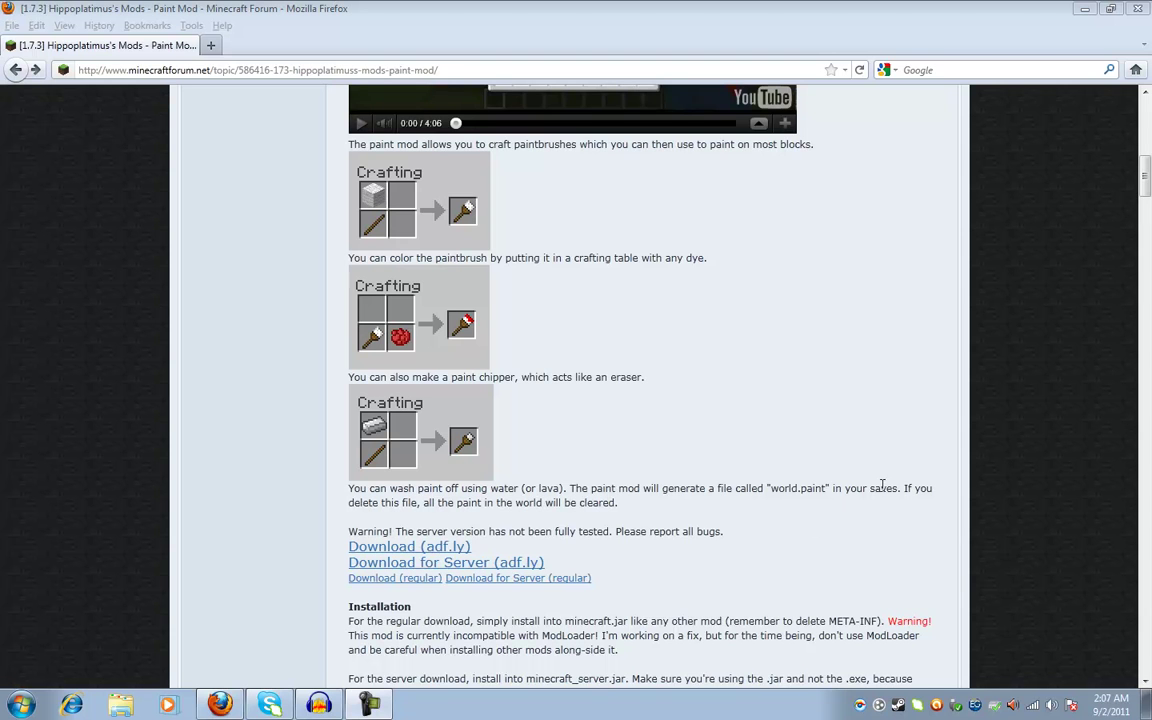
Step: Review the Paint Mod forum post and save PaintClient.zip from its regular client download link
scroll(897, 333, up, 9)
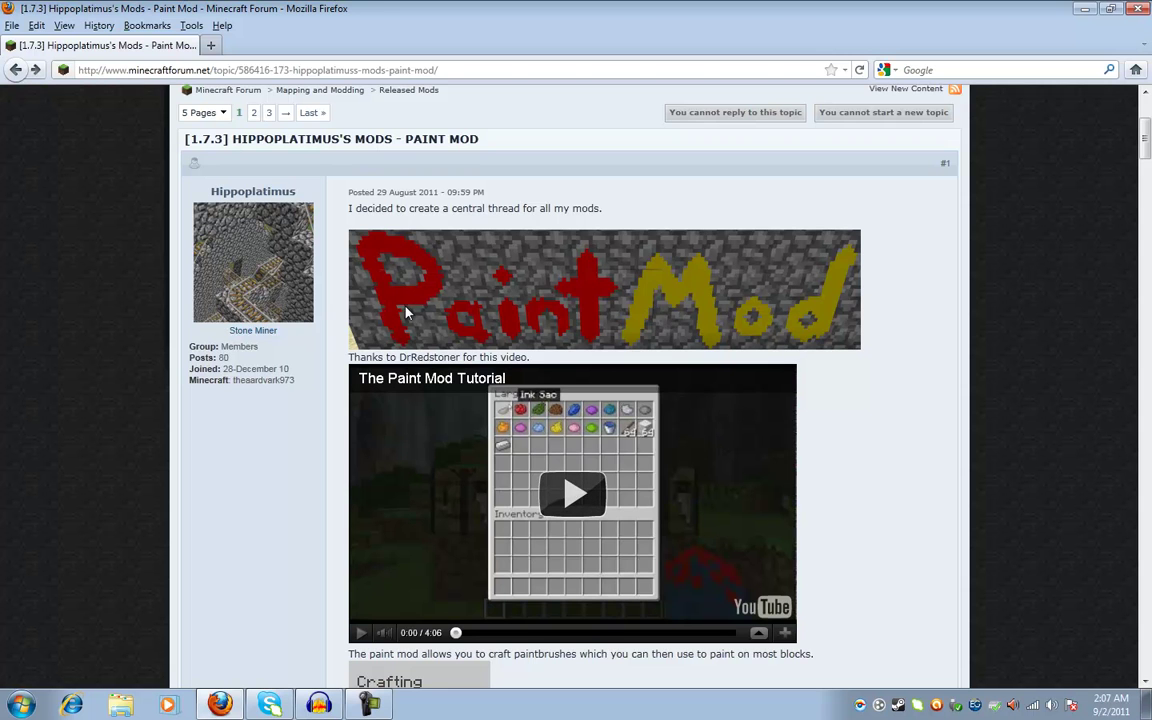
scroll(388, 334, down, 4)
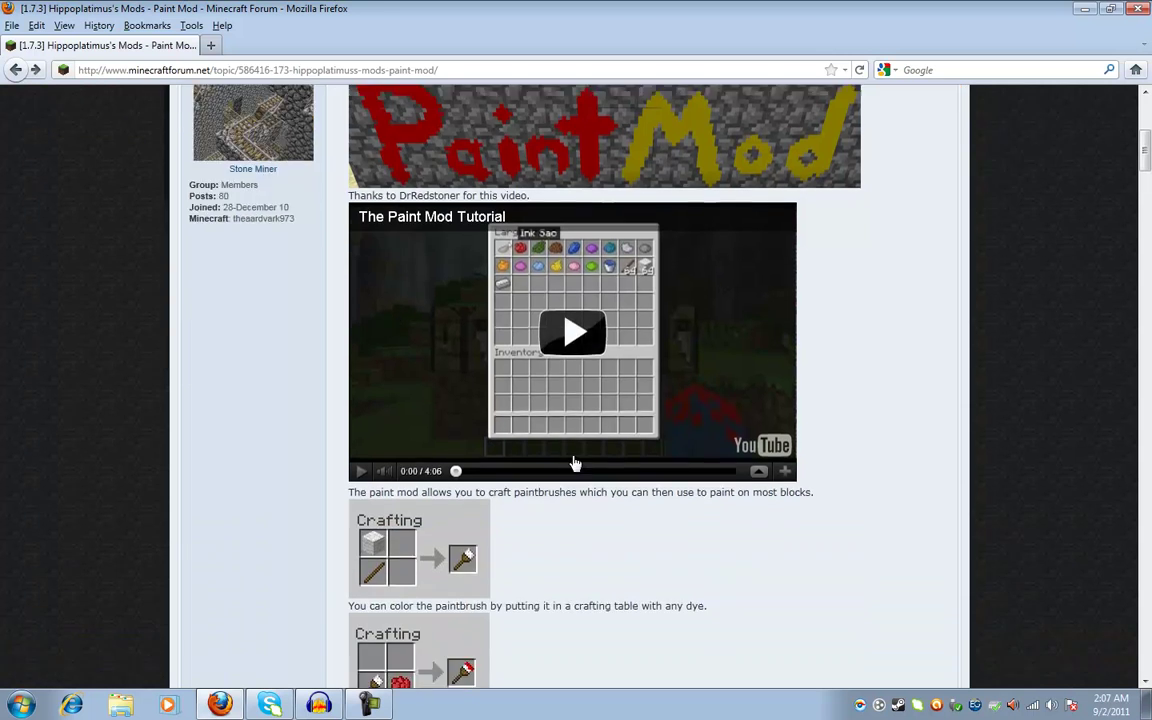
scroll(757, 567, down, 1)
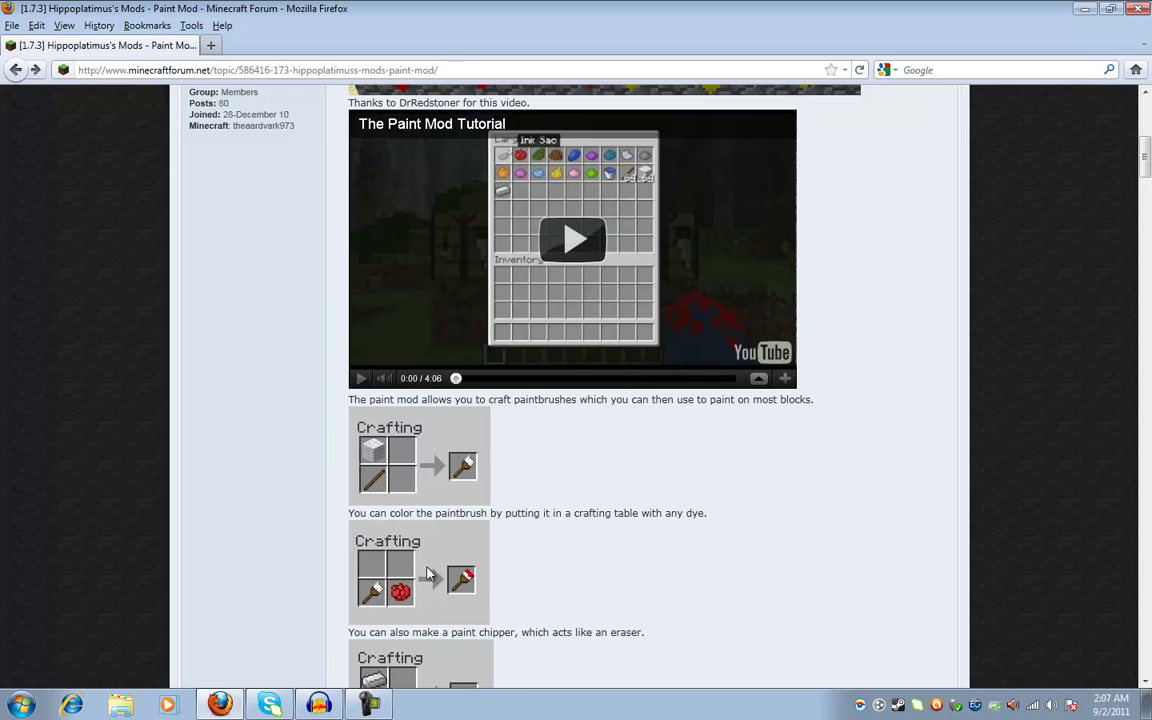
scroll(483, 600, down, 1)
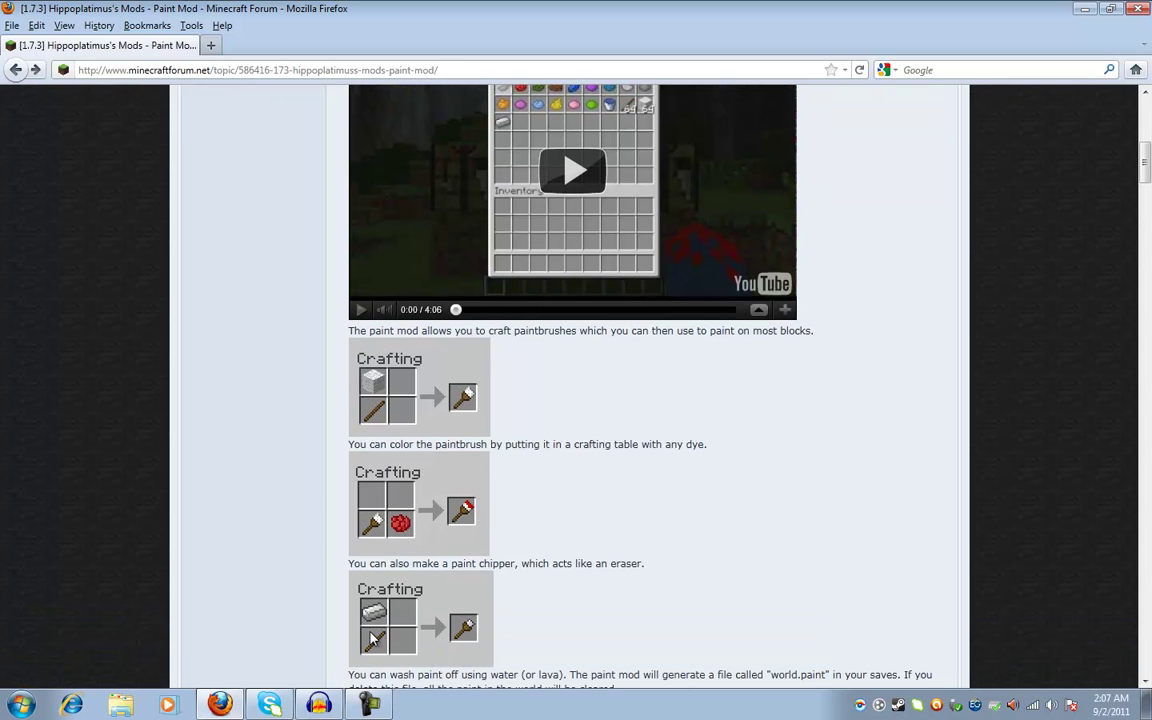
scroll(504, 630, down, 3)
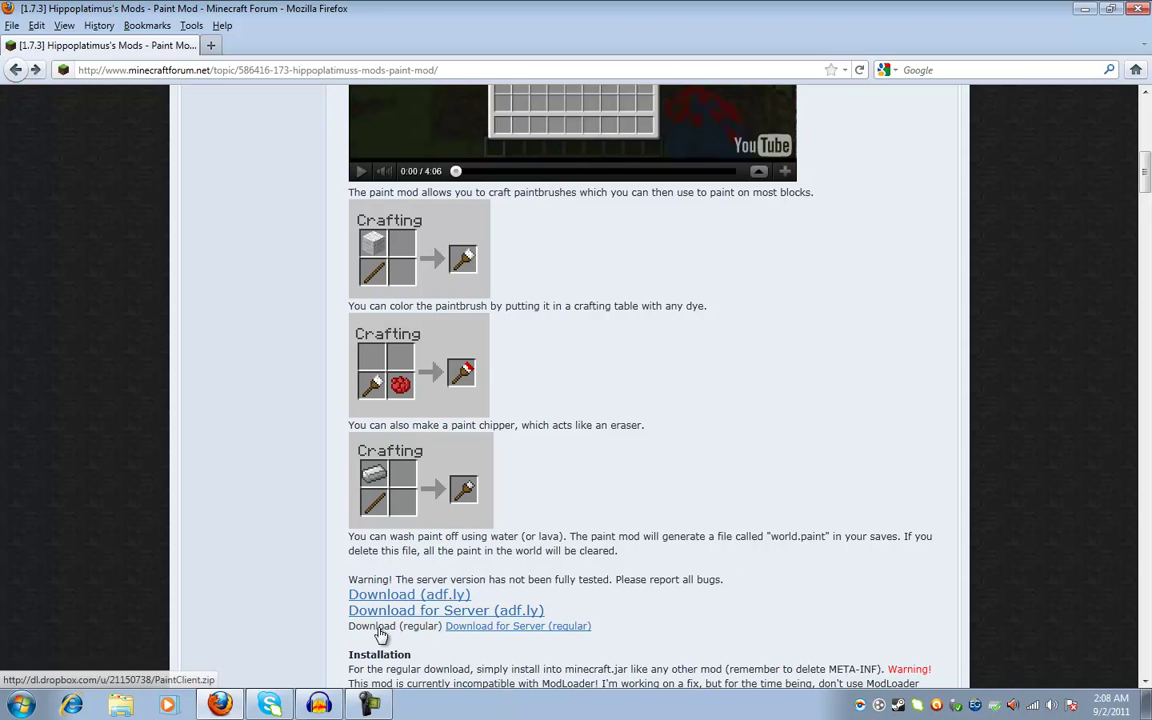
click(411, 625)
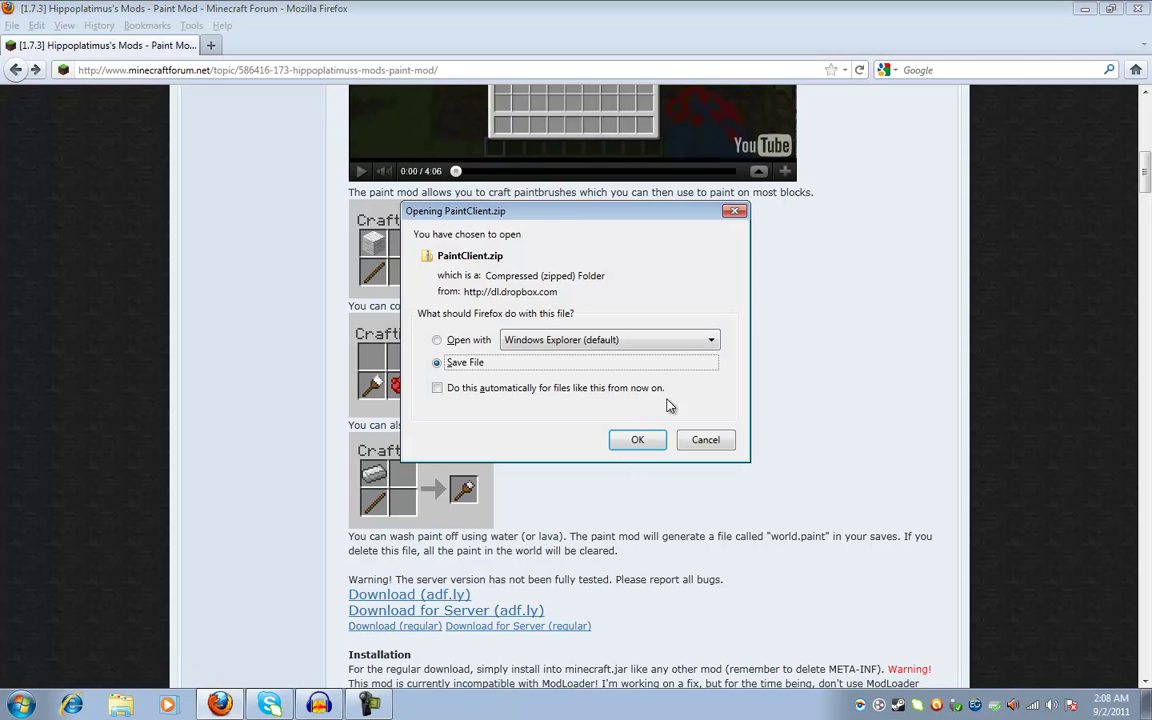
click(640, 440)
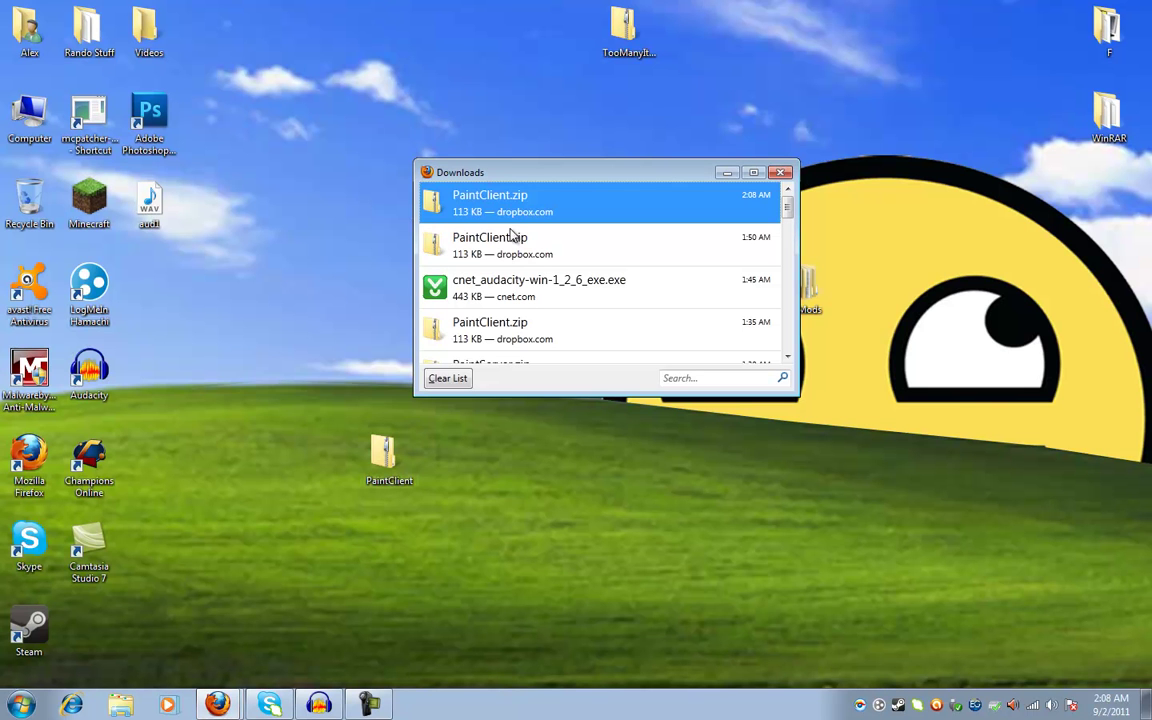
Step: Move the newly downloaded PaintClient.zip to the desktop, replacing the existing copy, and clear the browser windows away
mouse_move(465, 198)
mouse_down()
mouse_move(307, 316)
mouse_move(310, 515)
mouse_up()
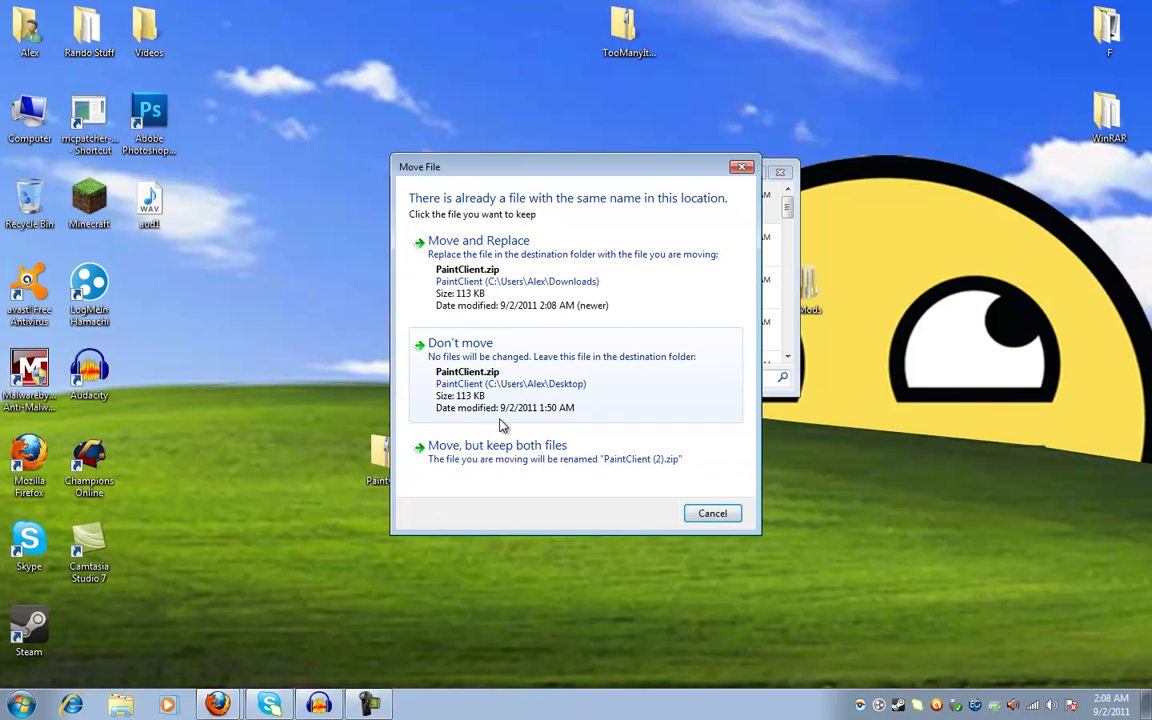
click(487, 258)
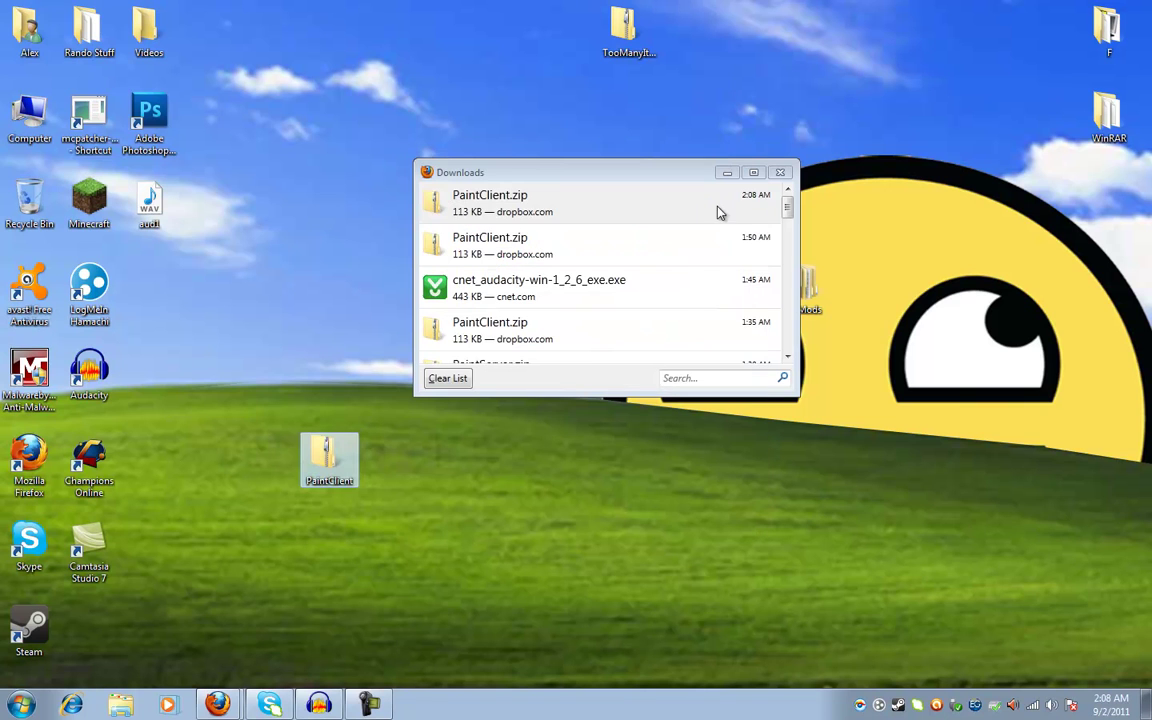
click(778, 174)
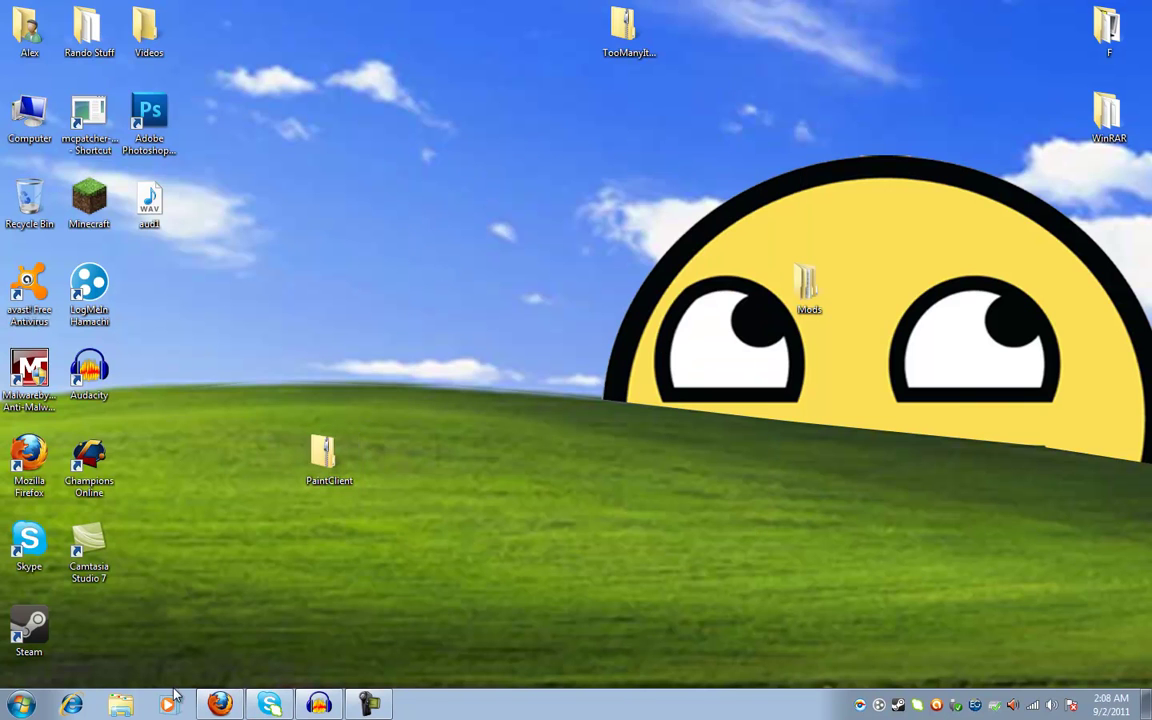
click(222, 703)
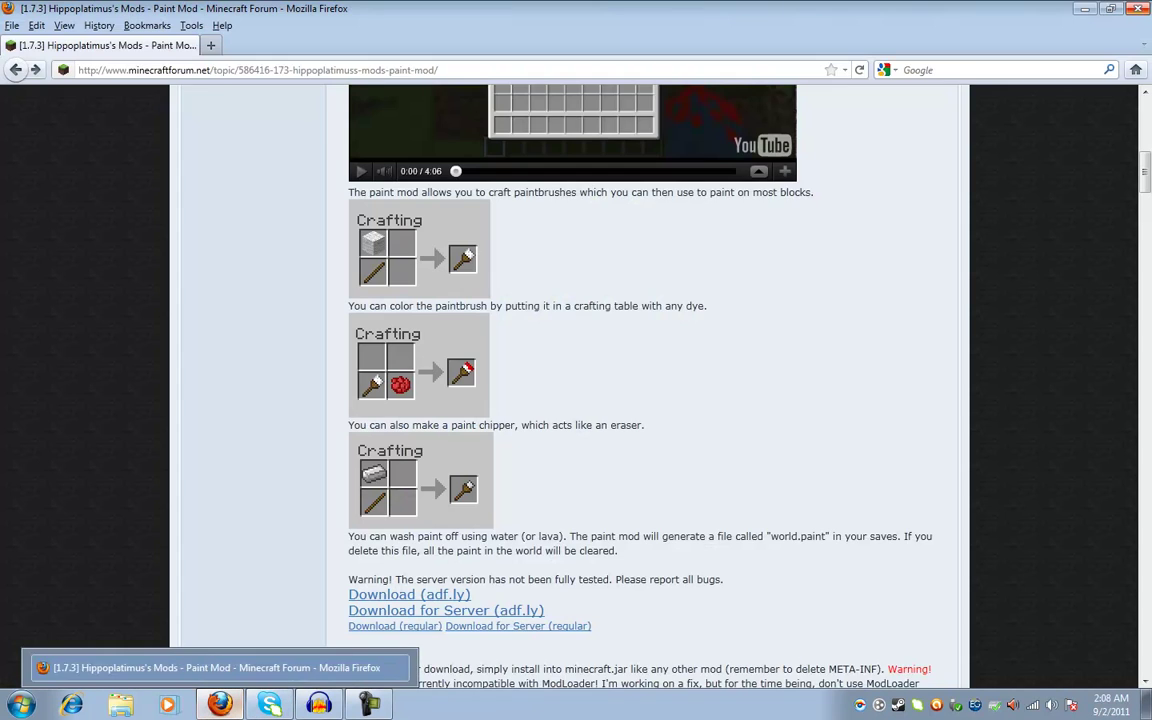
click(1086, 9)
Step: Open the %appdata% folder and go to the bin folder inside .minecraft
click(20, 705)
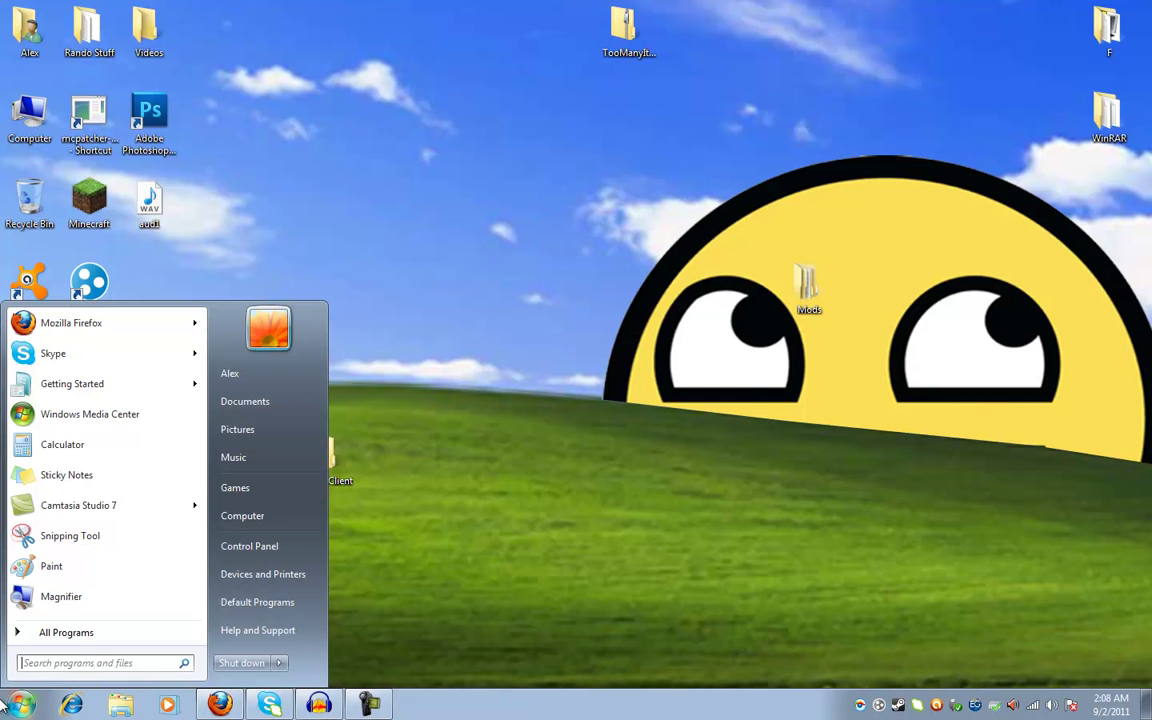
text(%)
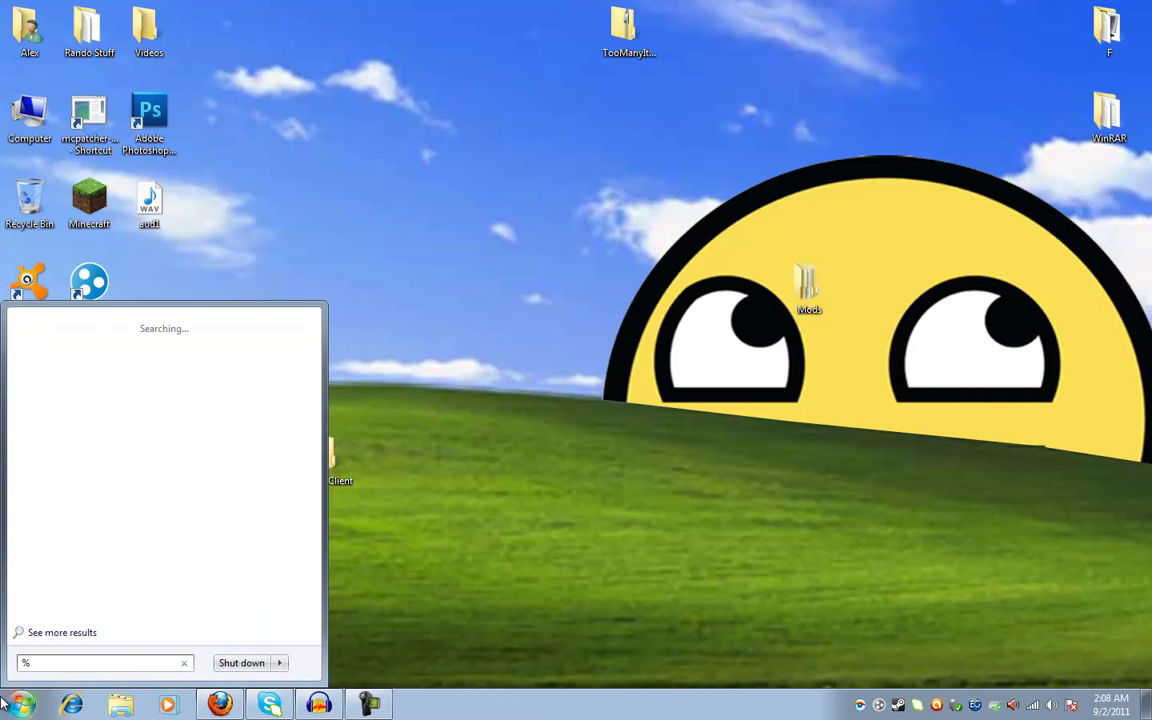
text(appdata%)
key(Return)
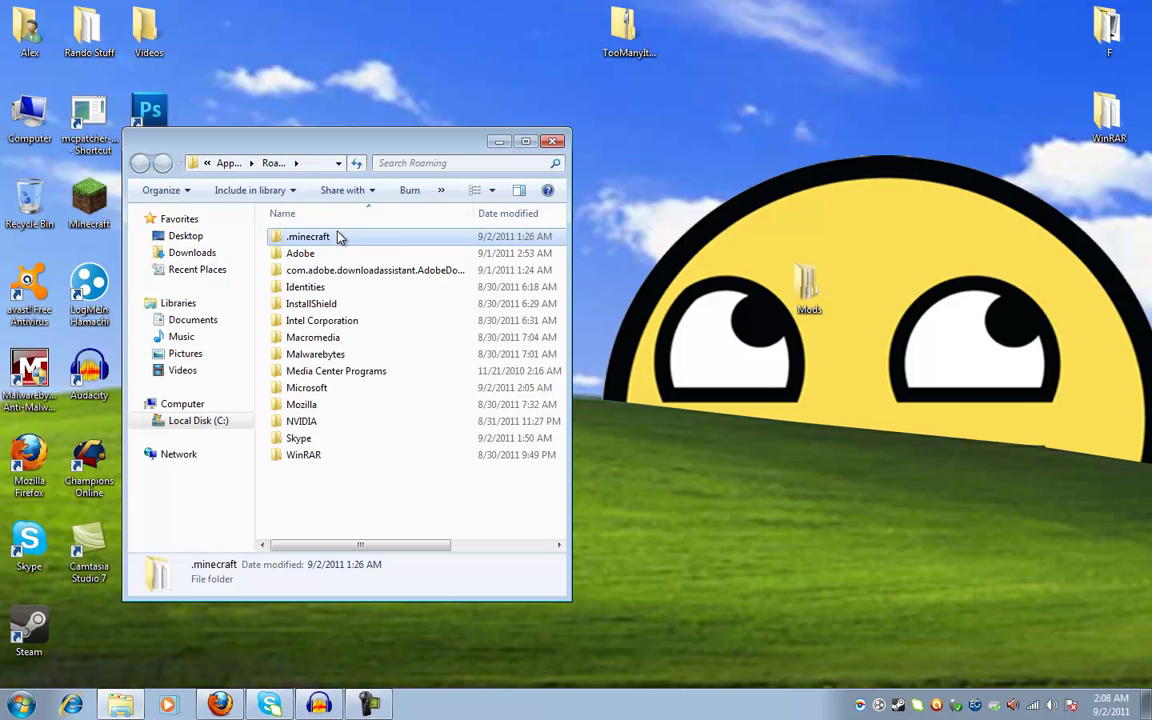
double_click(310, 237)
double_click(321, 239)
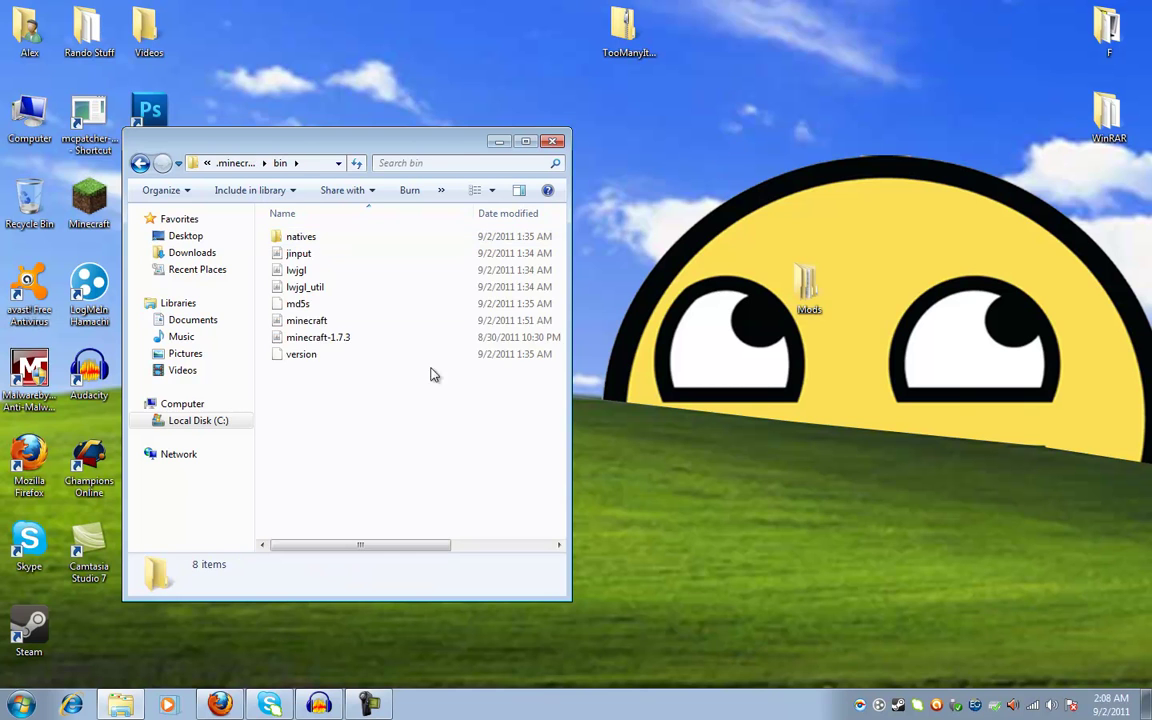
Step: Open the minecraft file in the bin folder with WinRAR archiver
right_click(327, 321)
mouse_move(352, 364)
click(607, 387)
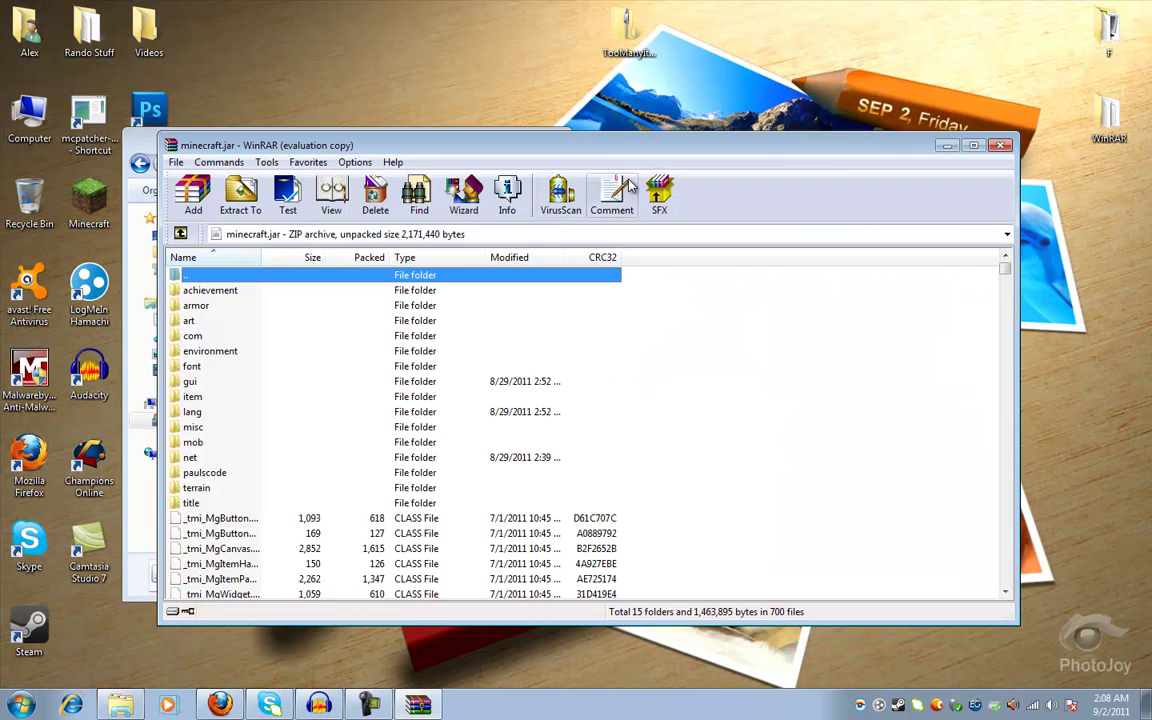
Step: Close the bin folder window and place the minecraft.jar archive window clear of the PaintClient file on the desktop
drag(625, 149, 736, 253)
click(447, 146)
click(553, 141)
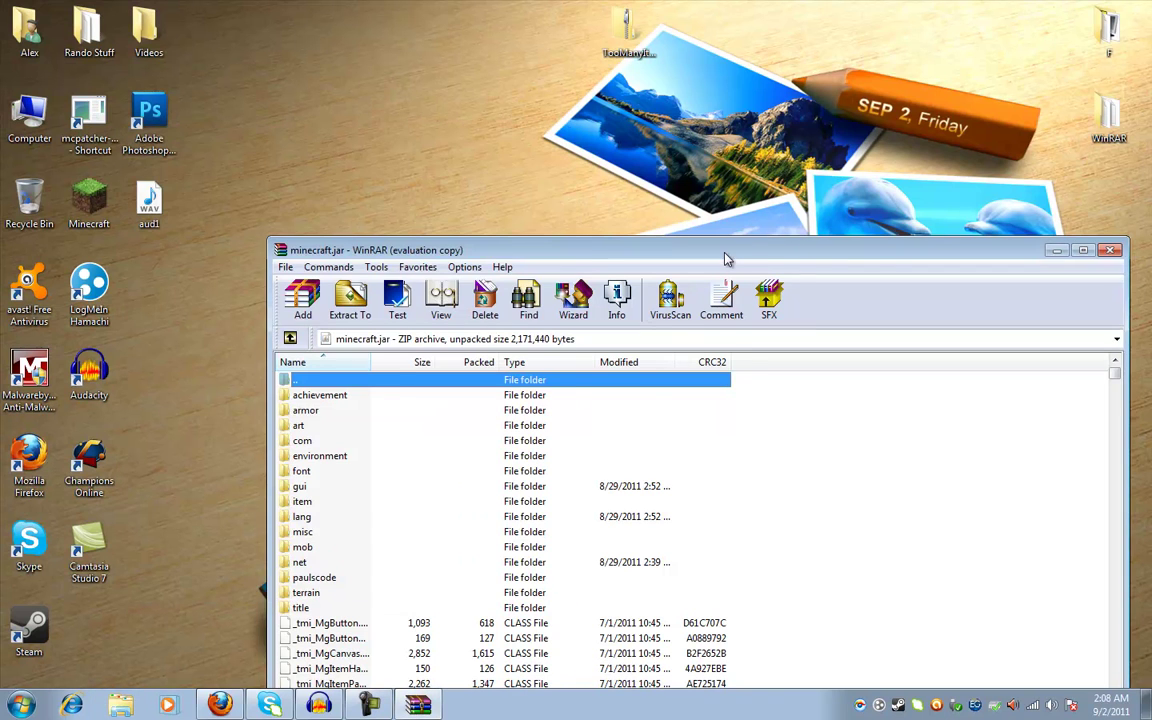
drag(728, 258, 845, 103)
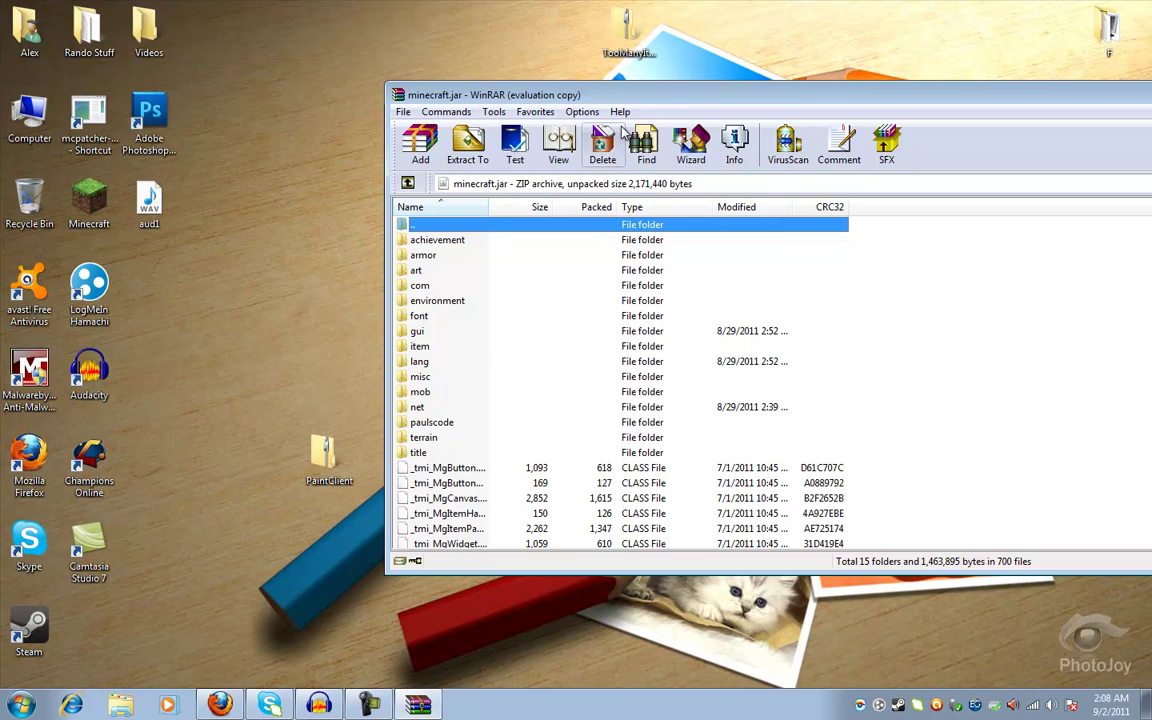
drag(625, 103, 648, 138)
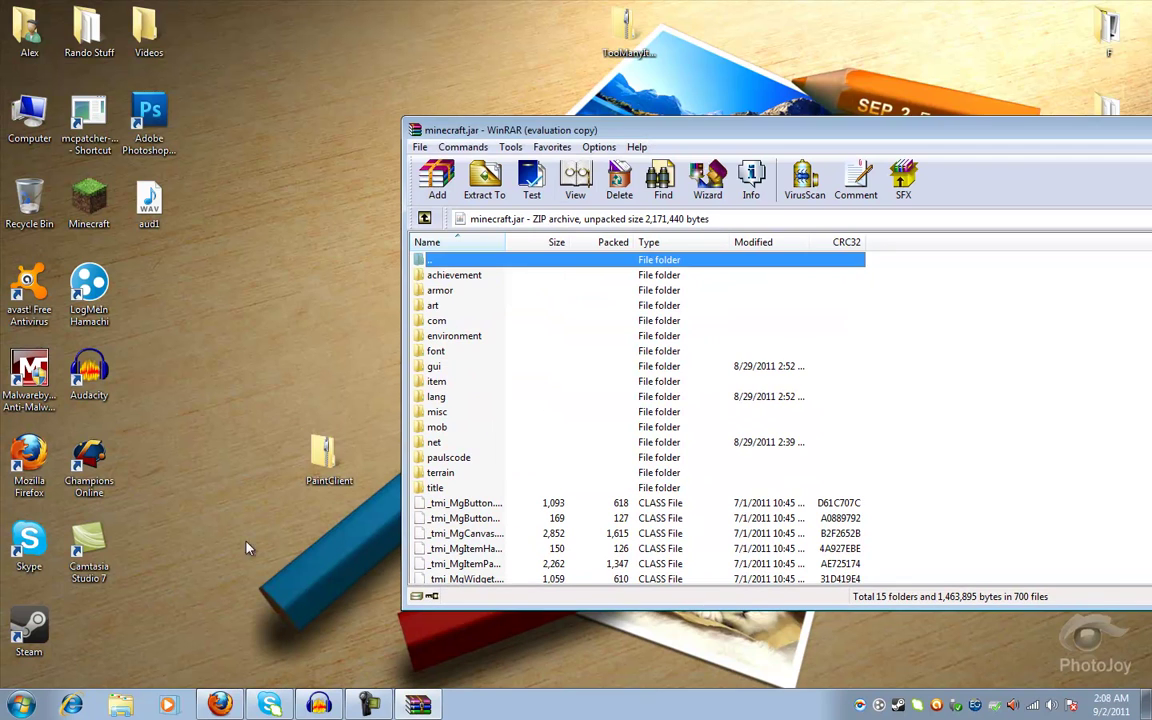
Step: Open the desktop's PaintClient.zip with WinRAR archiver
click(330, 424)
click(325, 466)
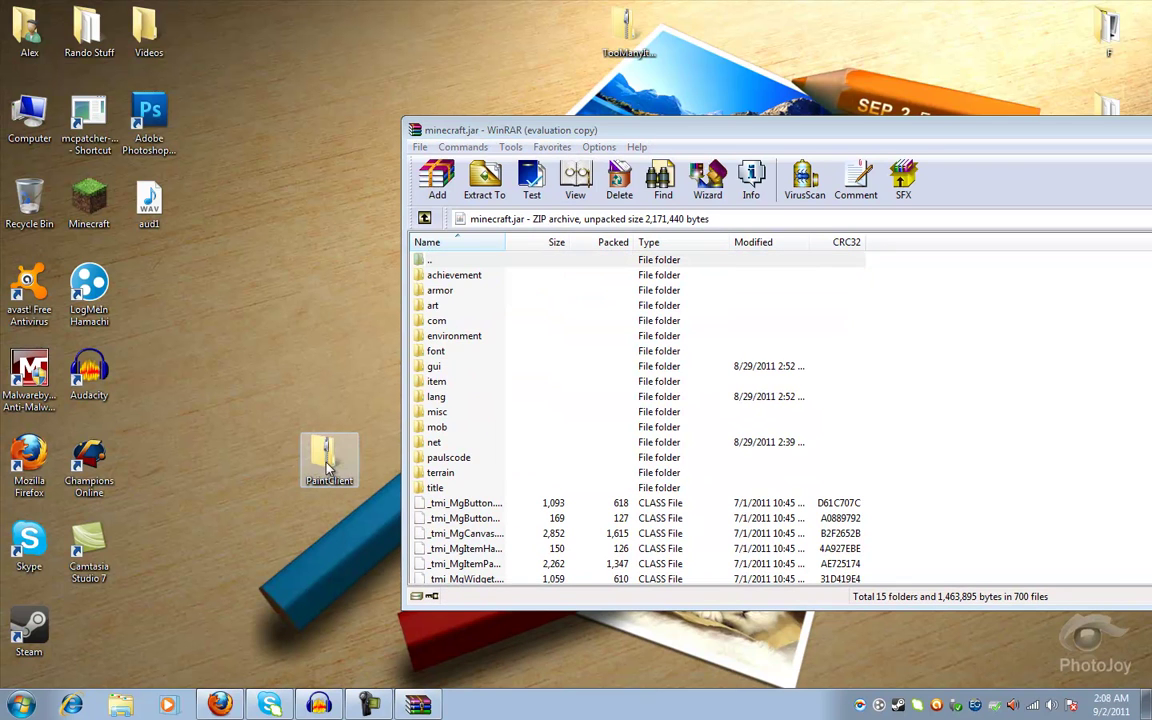
right_click(325, 466)
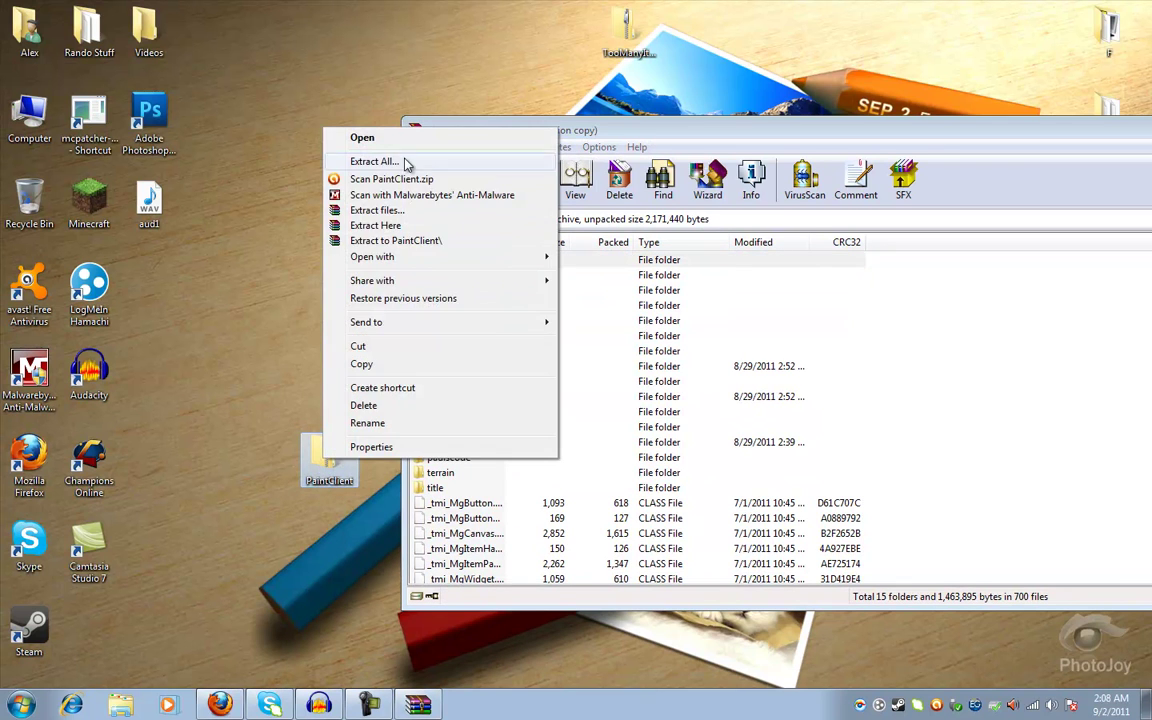
mouse_move(429, 263)
click(590, 275)
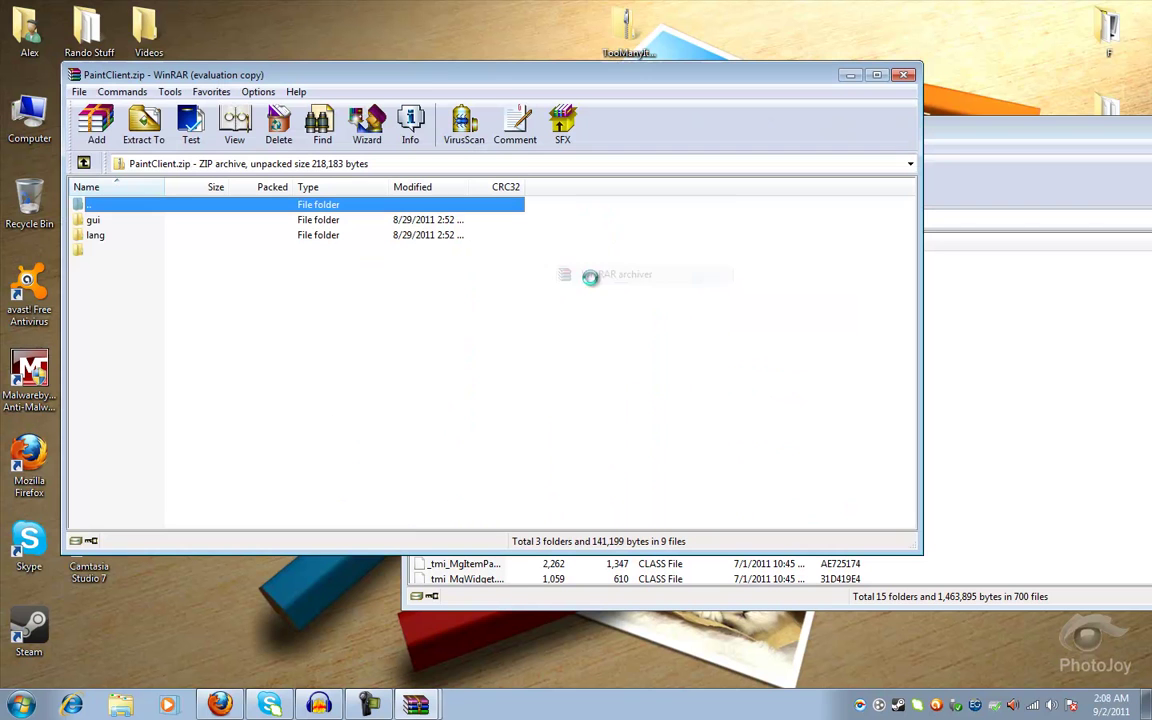
Step: Add all folders and class files from PaintClient.zip to minecraft.jar with the default archive settings, and close PaintClient.zip
mouse_move(236, 444)
mouse_down()
mouse_move(142, 215)
mouse_move(835, 434)
mouse_move(955, 330)
mouse_up()
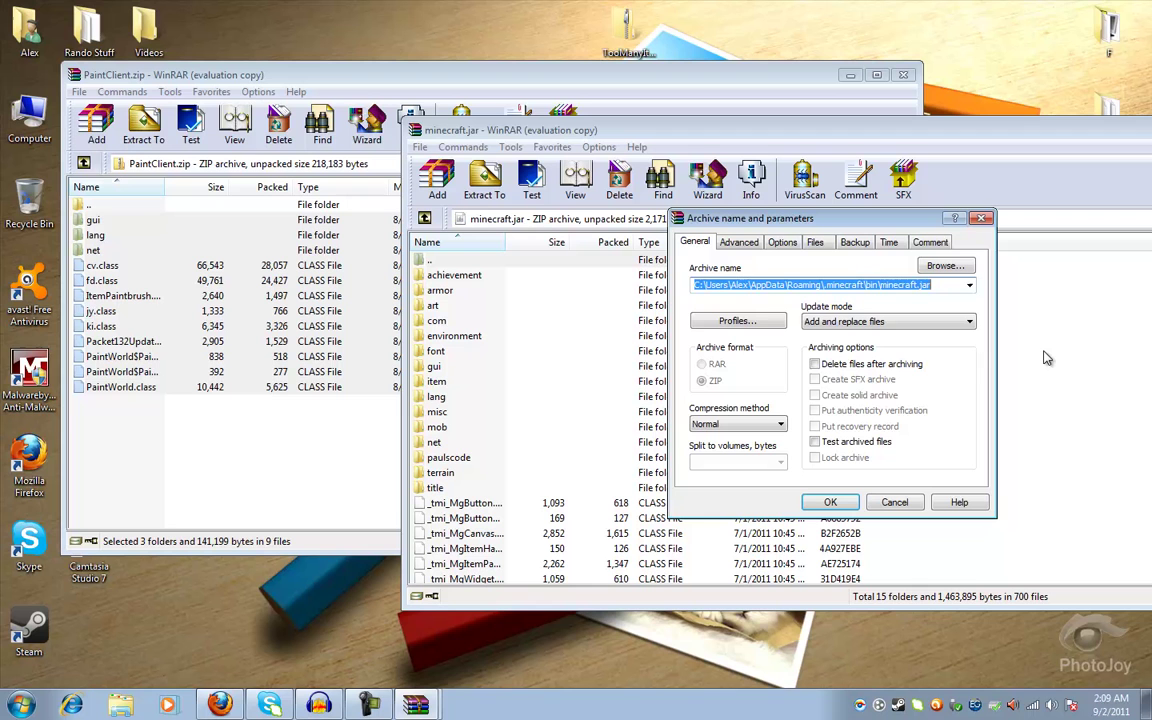
click(826, 506)
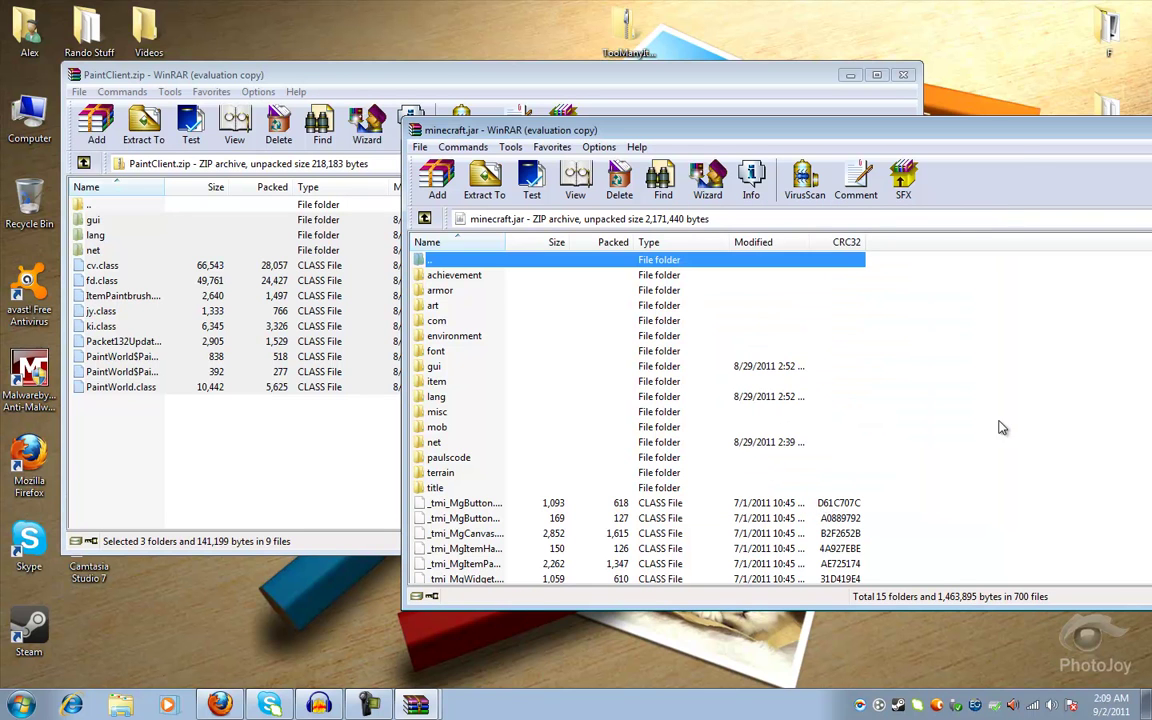
click(808, 90)
click(905, 77)
Step: Open TooManyItems2011_07_01.zip in WinRAR and add all its class files to minecraft.jar with the default archive settings
click(568, 51)
right_click(647, 35)
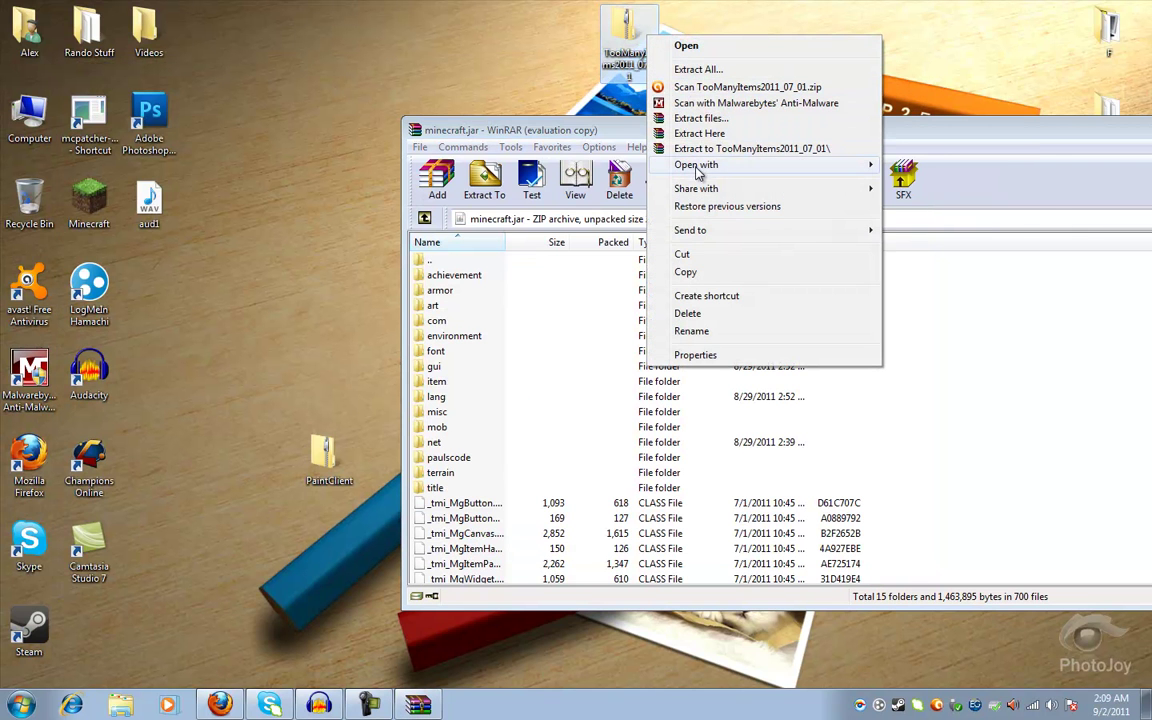
mouse_move(703, 170)
click(940, 185)
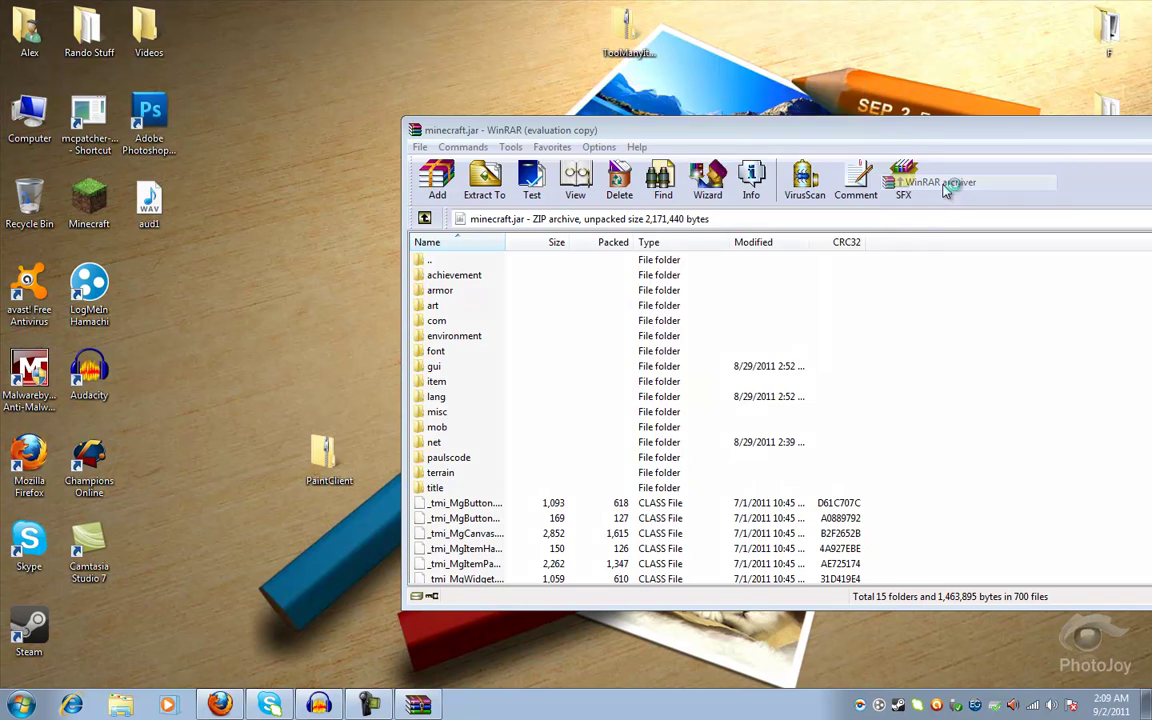
drag(341, 487, 1032, 367)
click(830, 502)
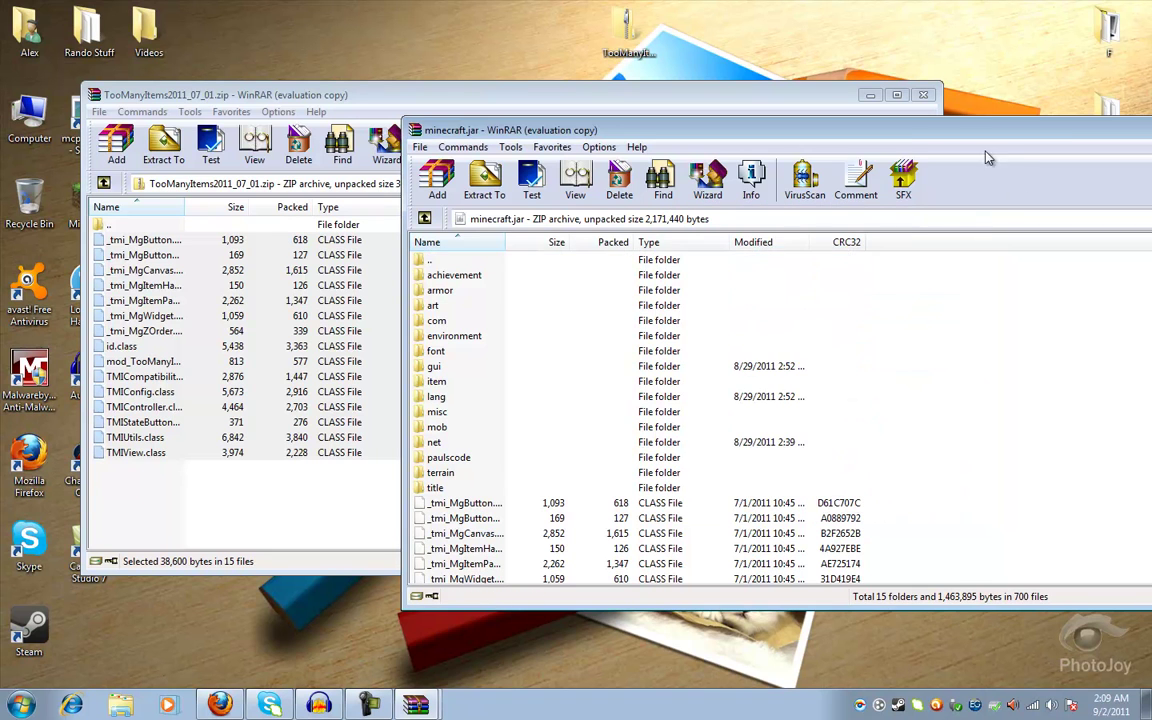
Step: Close the minecraft.jar and TooManyItems2011_07_01.zip archive windows
drag(970, 137, 550, 185)
click(828, 181)
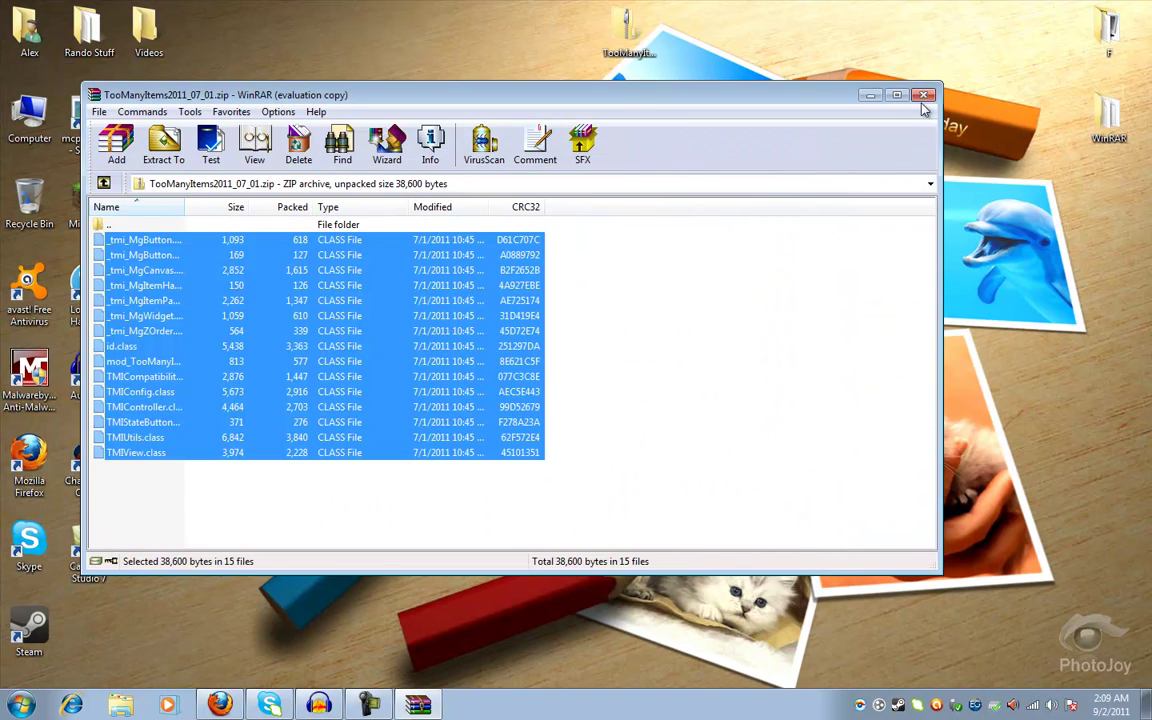
click(924, 96)
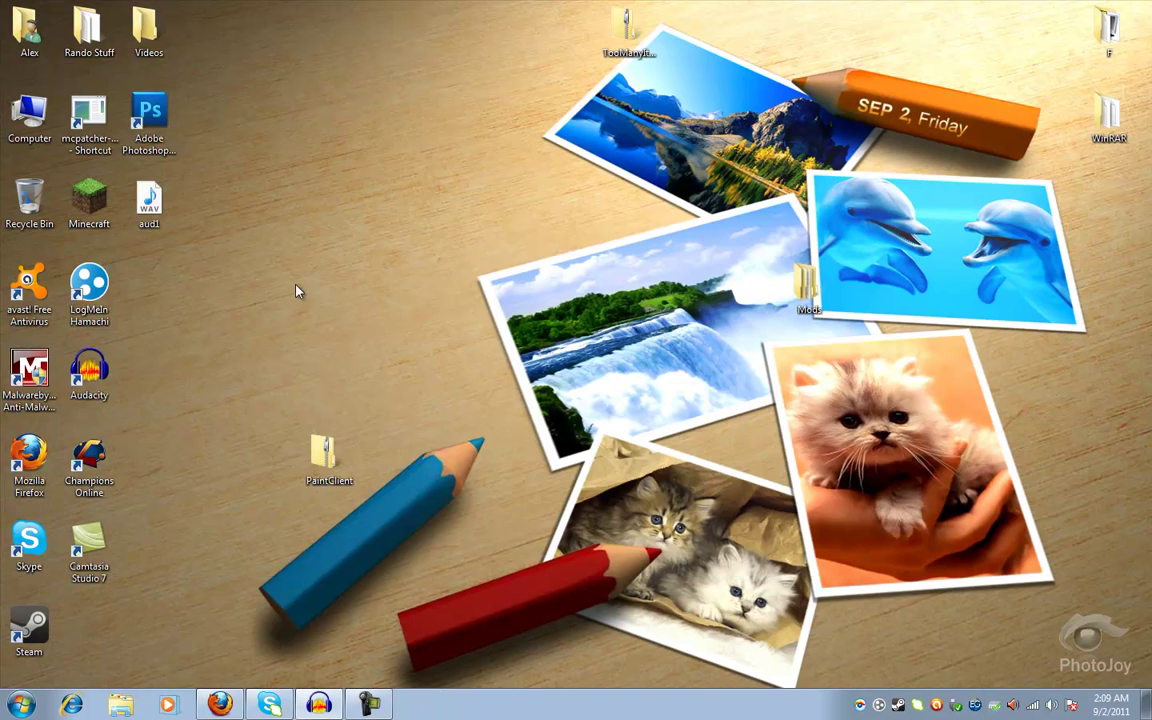
Step: Log in to Minecraft with the remembered account details and load a saved singleplayer world
double_click(66, 200)
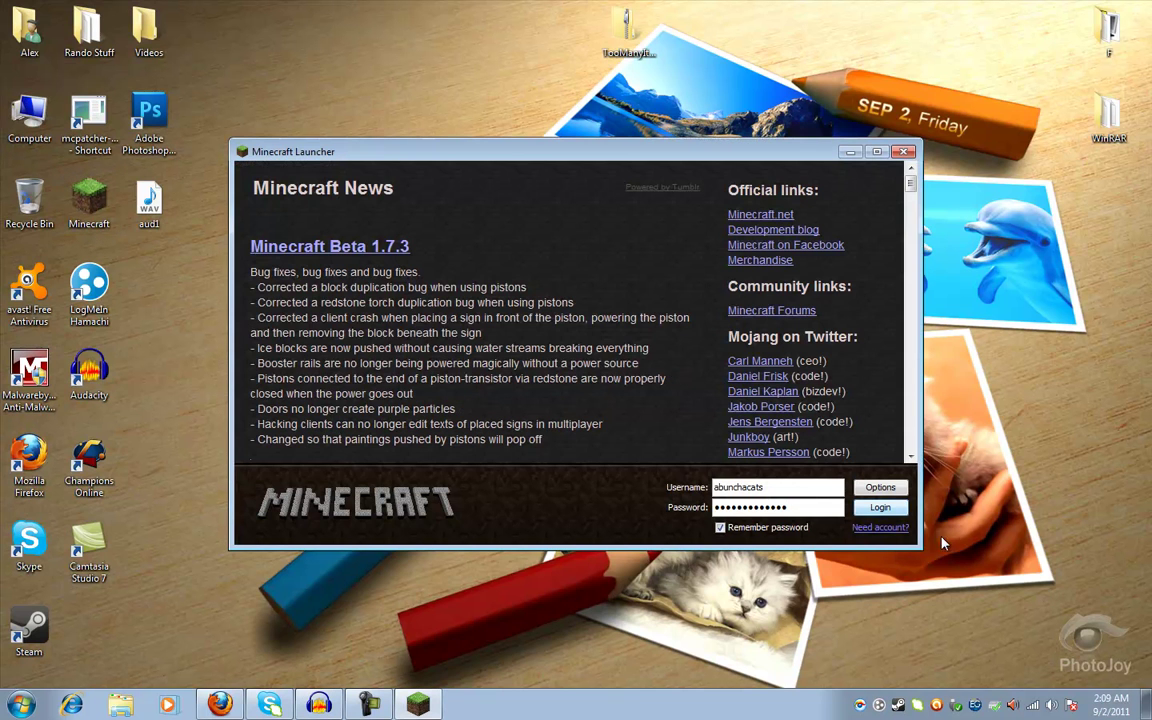
click(891, 509)
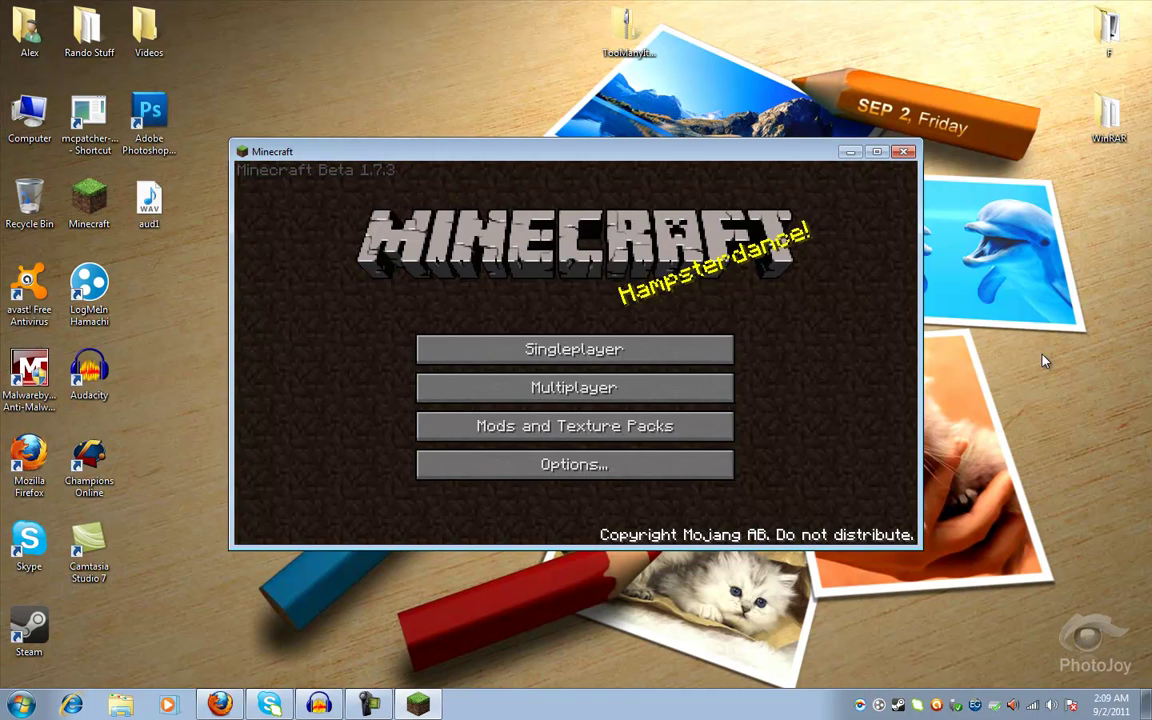
click(715, 347)
click(470, 290)
click(421, 478)
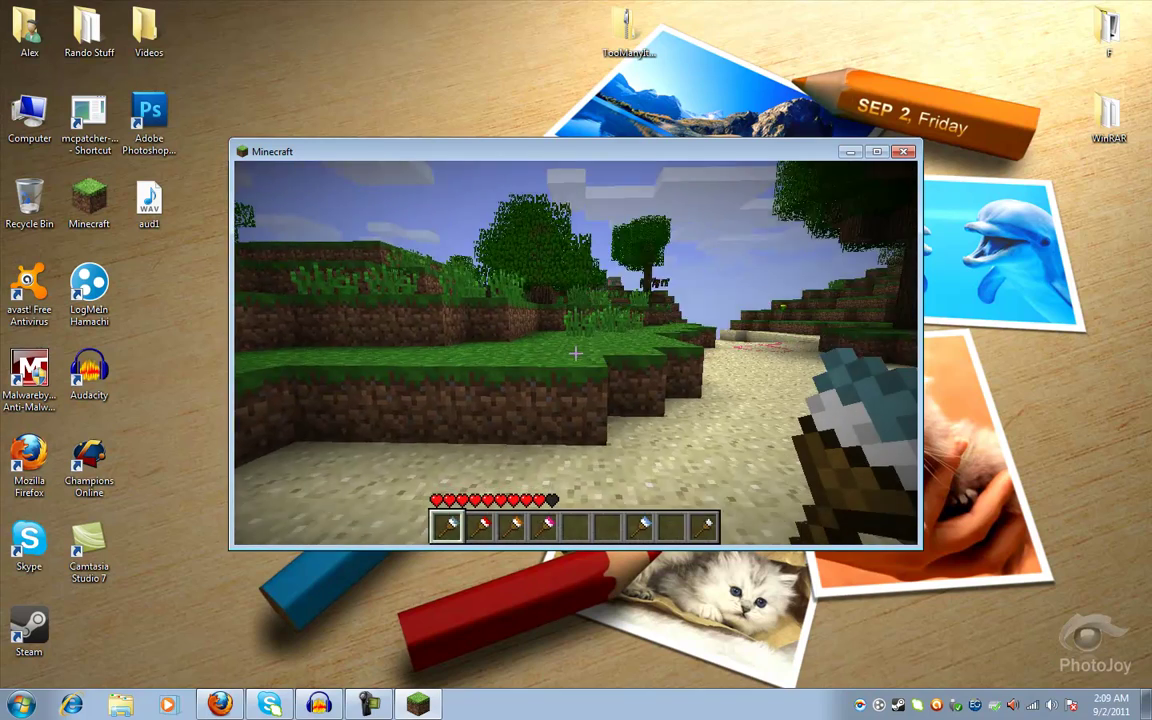
Step: Walk over the grass and paint several marks on the ground with the cyan paintbrush from the first hotbar slot
right_click(575, 353)
key(w)
key(space)
right_click(575, 353)
right_click(575, 353)
key(w)
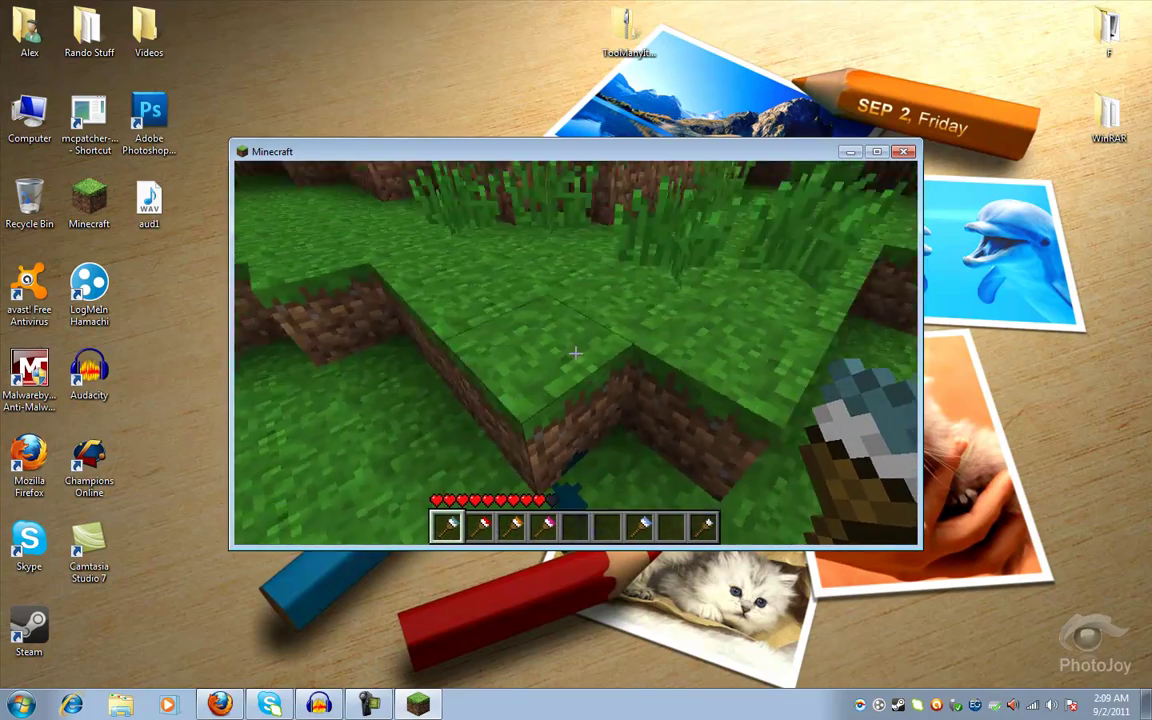
right_click(575, 353)
right_click(575, 353)
key(w)
right_click(575, 353)
key(w)
right_click(575, 353)
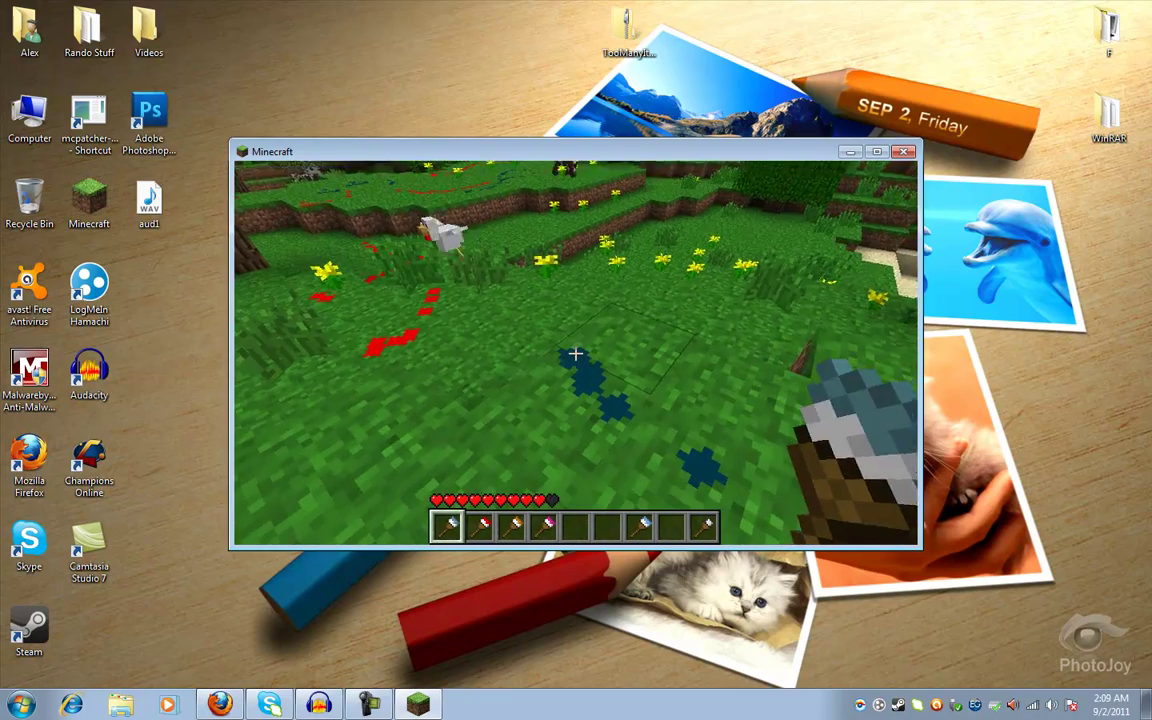
Step: Switch to the orange paintbrush in the third hotbar slot and use it on the grass while walking
scroll(575, 353, up, 1)
scroll(576, 353, down, 3)
right_click(576, 353)
right_click(576, 353)
right_click(576, 353)
key(w)
right_click(575, 353)
right_click(575, 353)
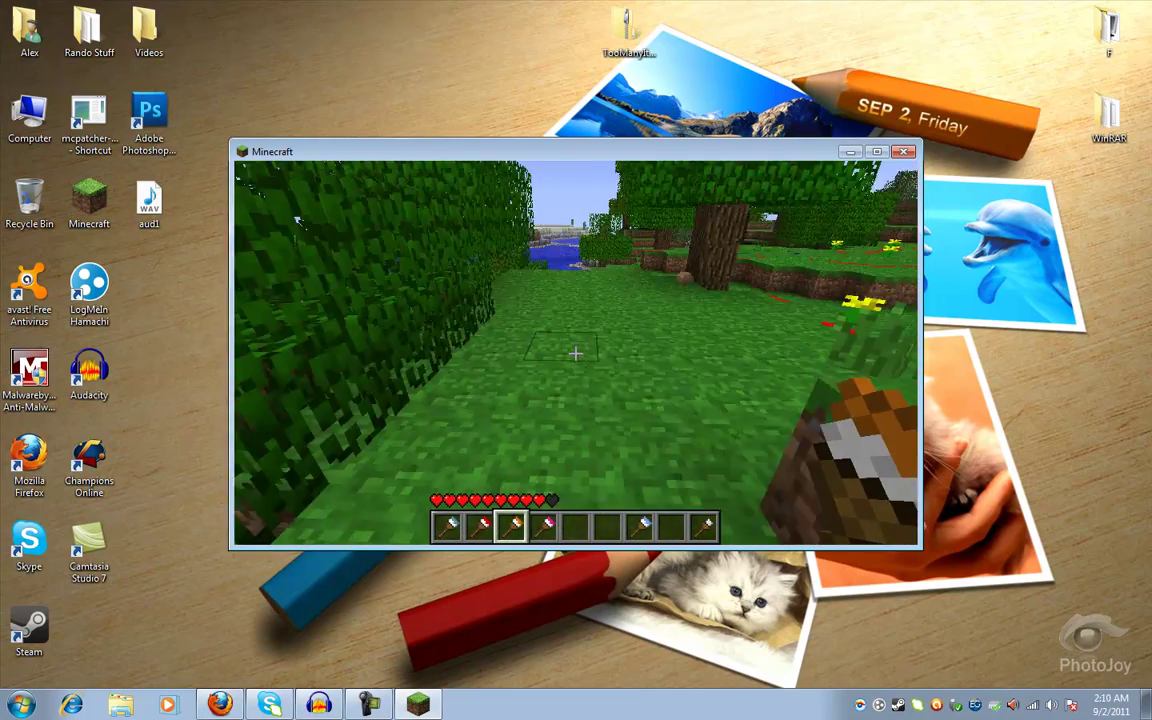
Step: Craft a blank paintbrush from one white wool block above a stick and store it in the inventory's middle row
key(e)
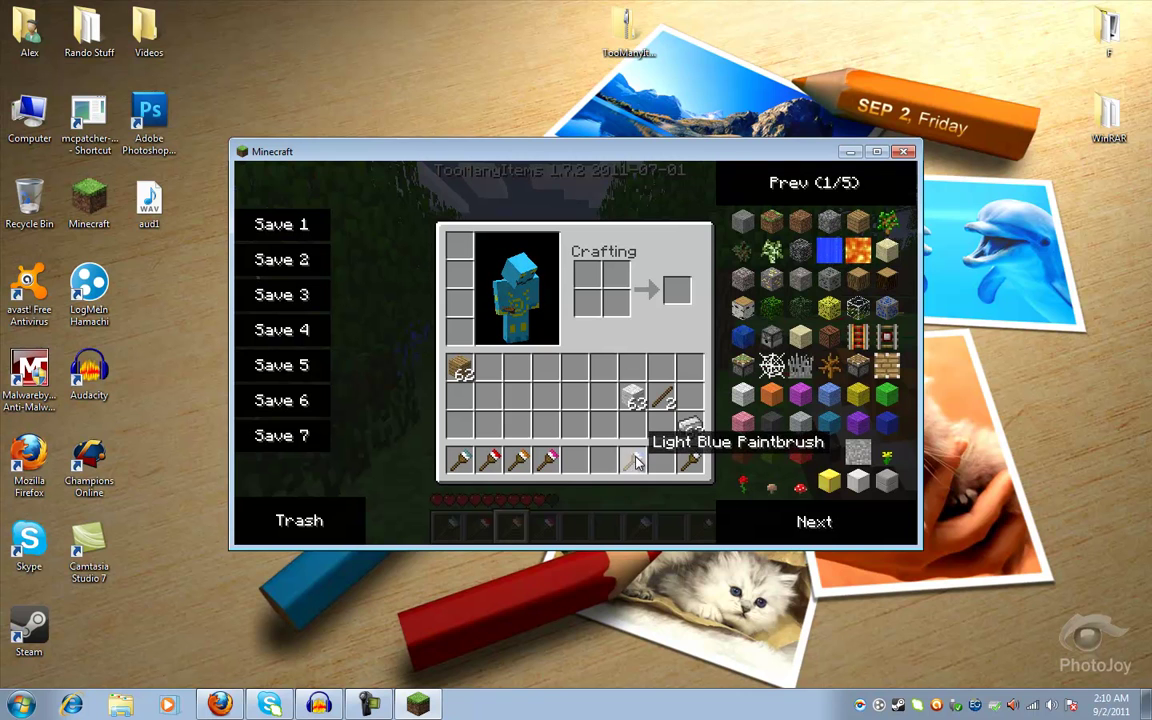
right_click(662, 398)
click(616, 302)
right_click(633, 398)
right_click(616, 273)
click(633, 370)
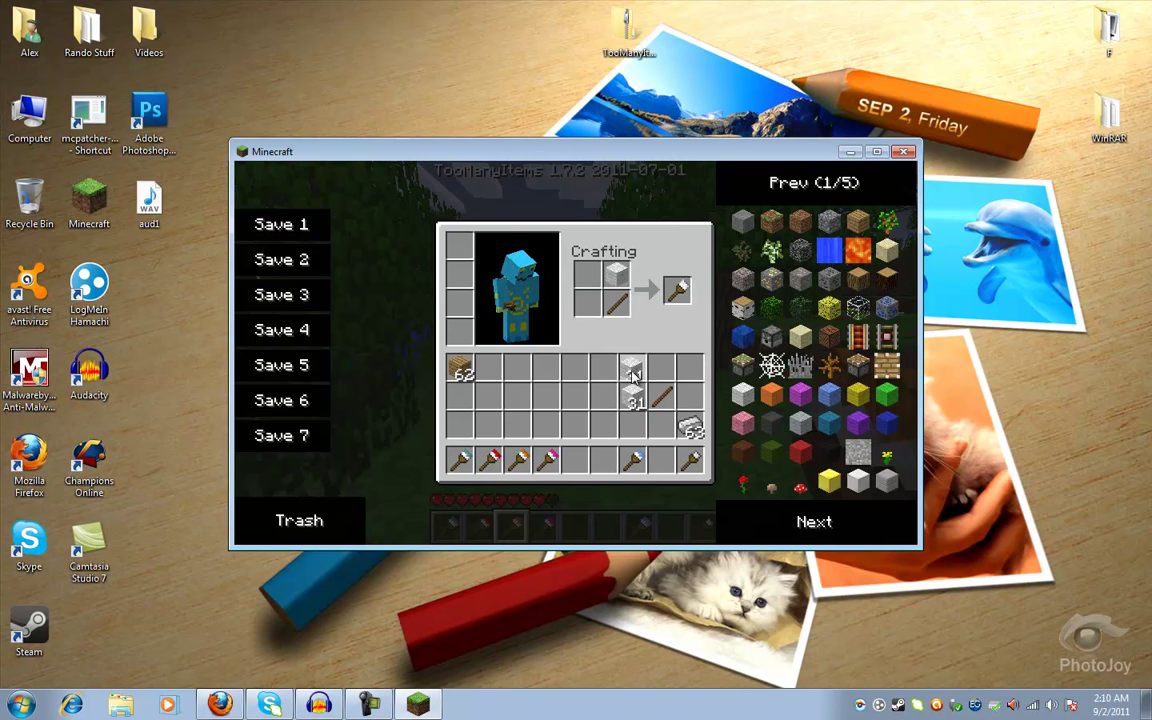
click(676, 289)
click(517, 397)
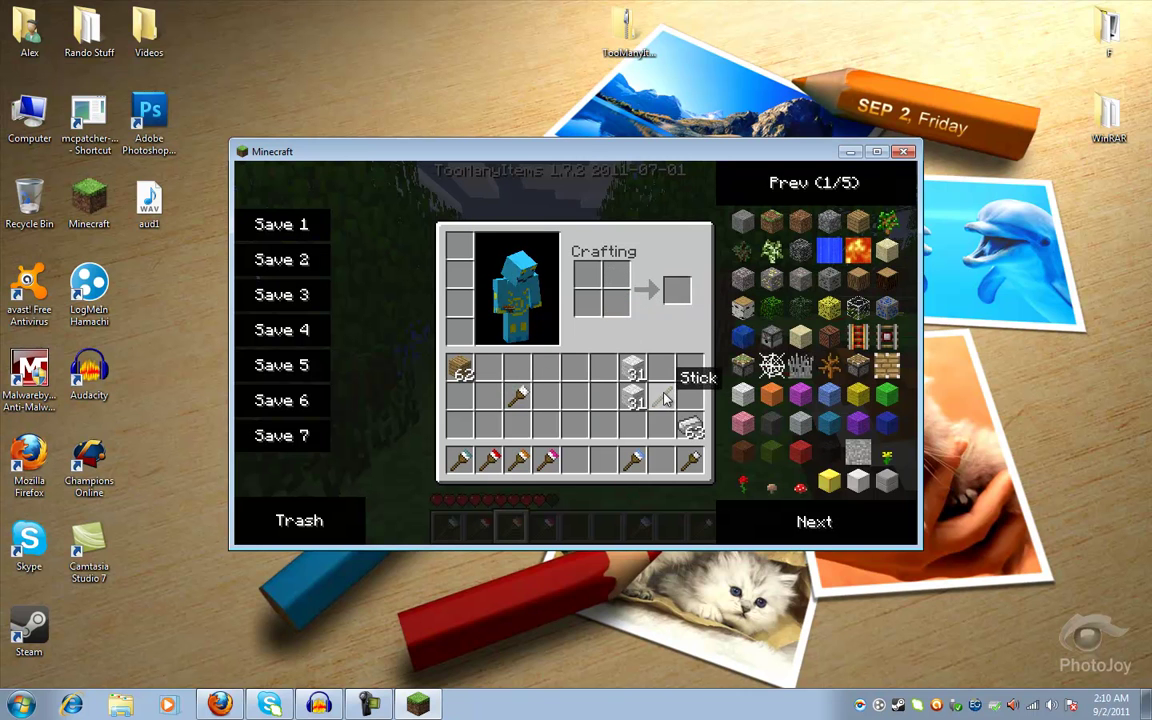
Step: Craft the matching iron-tipped tool from one iron ingot above a stick and store it beside the blank paintbrush
click(662, 398)
click(610, 305)
click(690, 428)
right_click(616, 273)
click(672, 378)
click(676, 289)
click(546, 397)
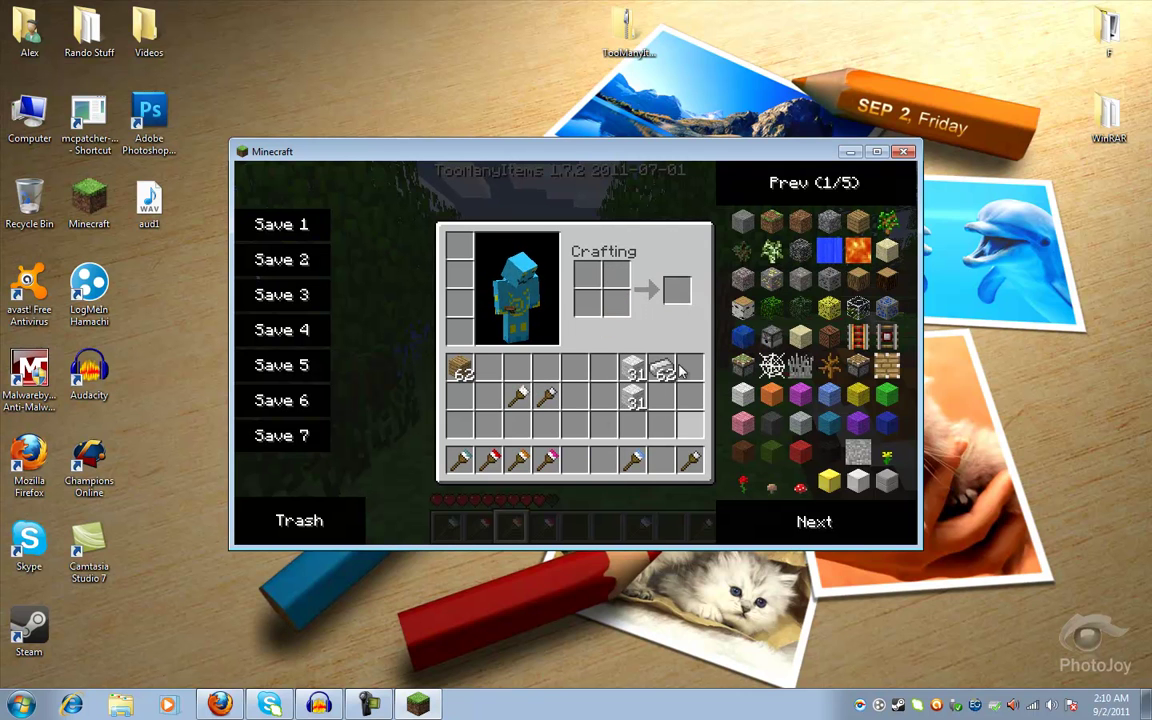
Step: Combine the blank paintbrush with yellow dye from the item list and put the yellow paintbrush in the fifth hotbar slot
click(517, 397)
click(618, 302)
click(806, 508)
click(806, 508)
click(806, 508)
click(806, 508)
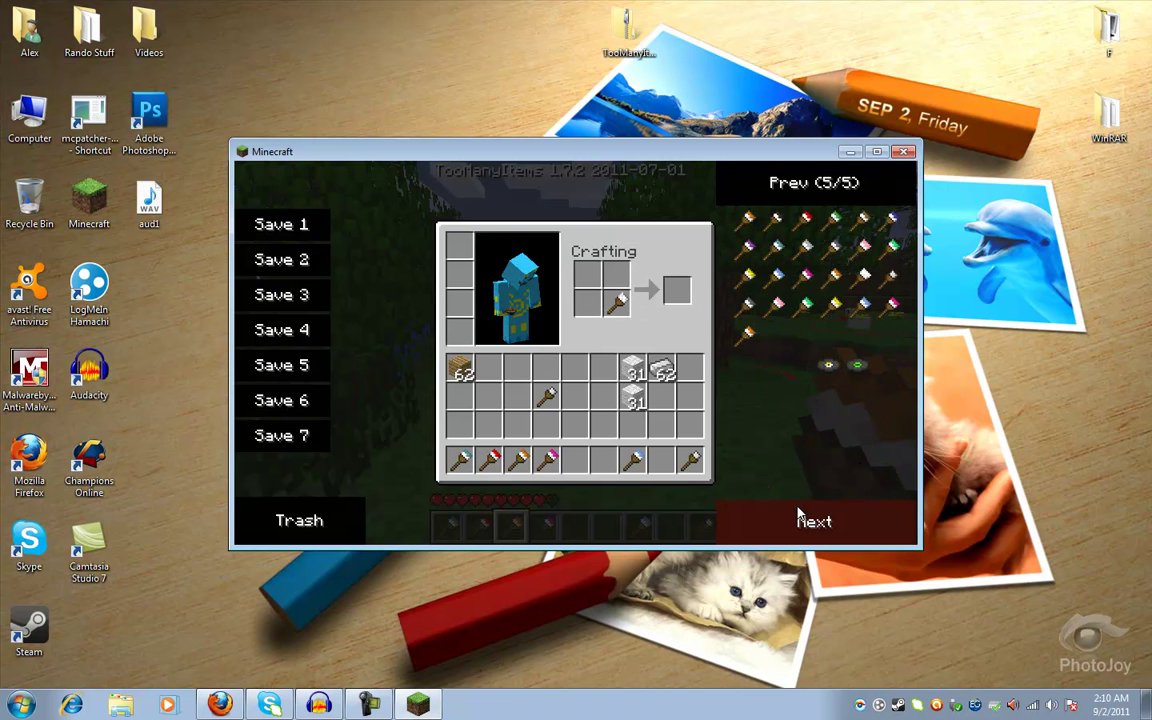
click(791, 190)
click(800, 366)
click(676, 290)
click(576, 459)
key(e)
Step: Equip the yellow paintbrush from the fifth hotbar slot and paint yellow marks on the grass while walking
scroll(576, 353, down, 3)
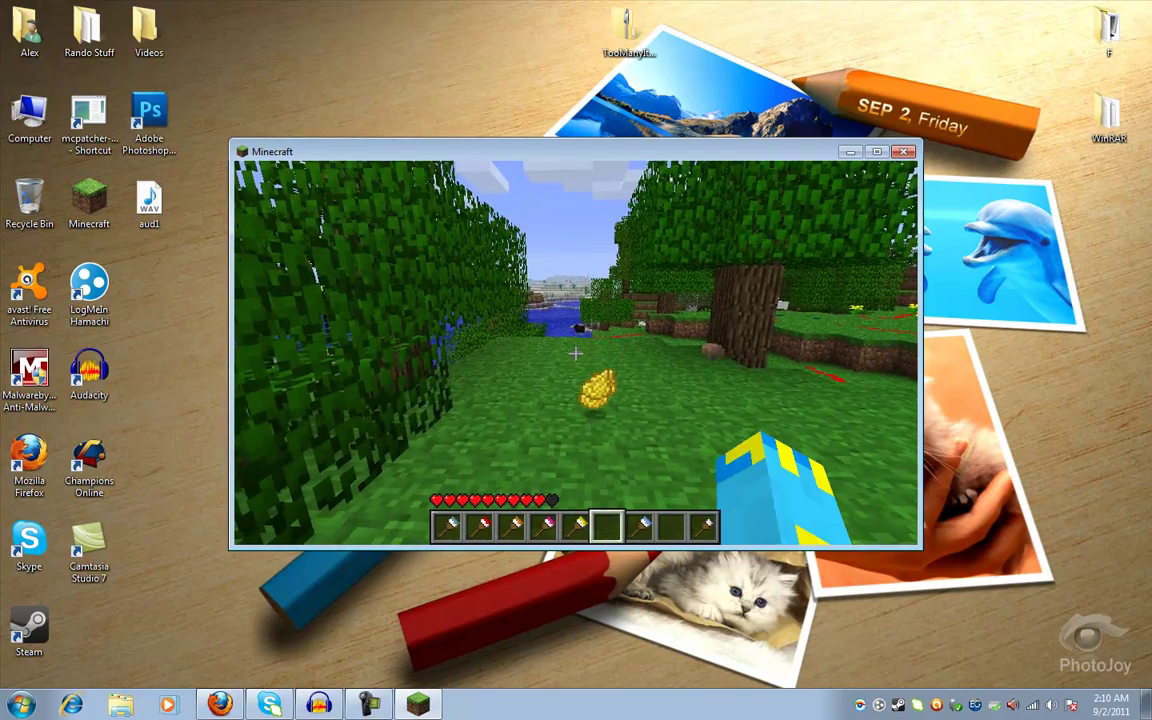
scroll(576, 353, up, 1)
right_click(576, 353)
key(w)
right_click(576, 353)
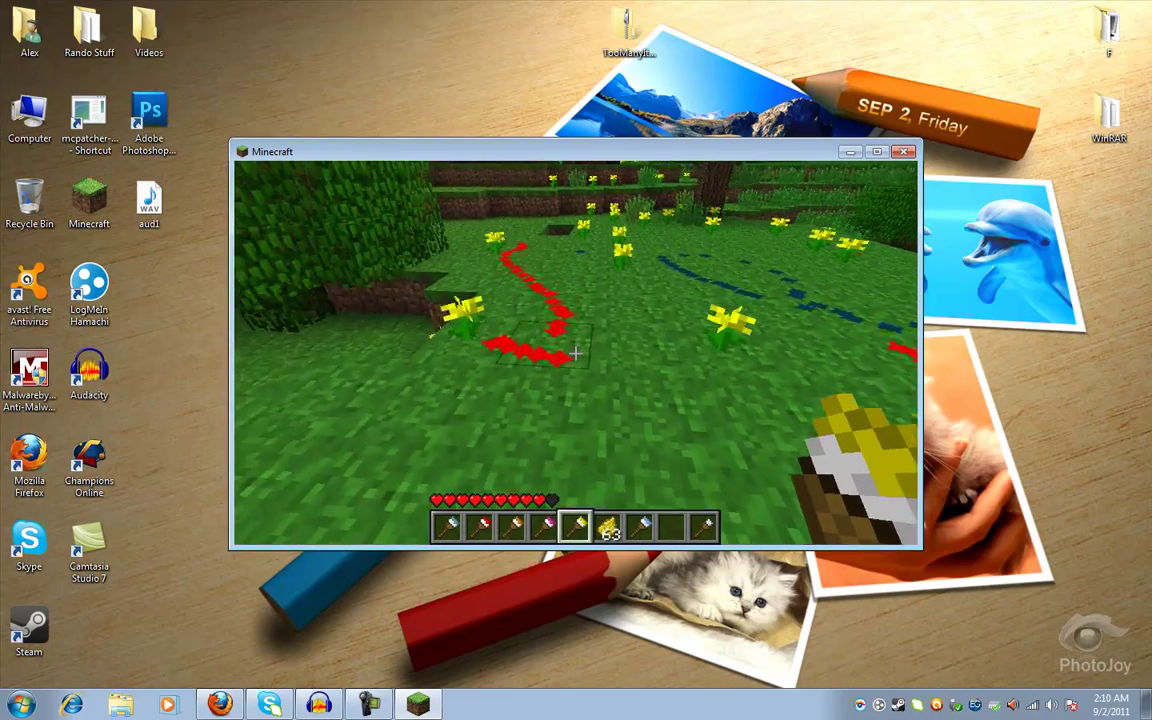
key(w)
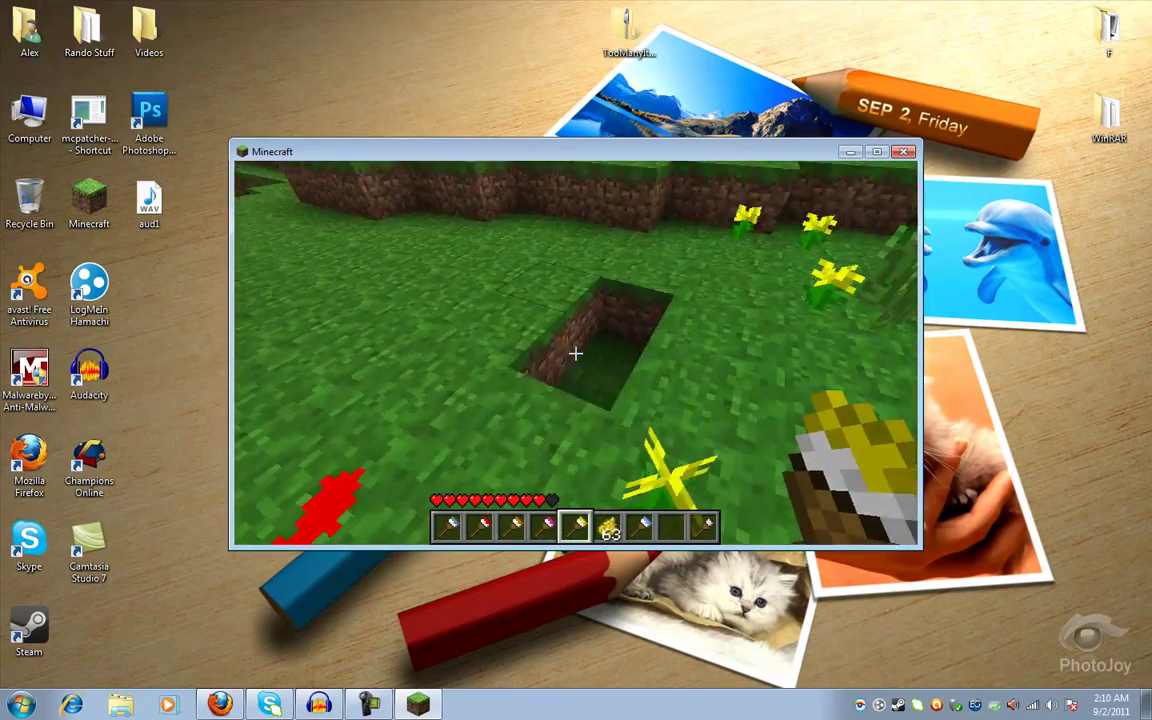
right_click(576, 353)
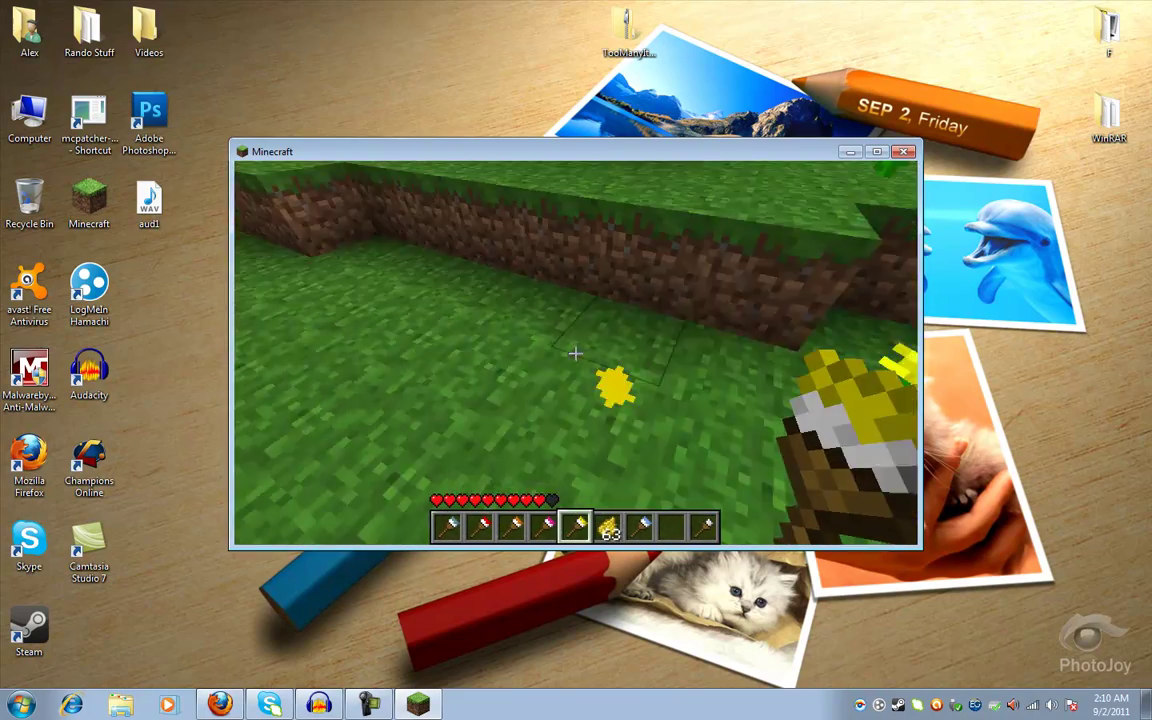